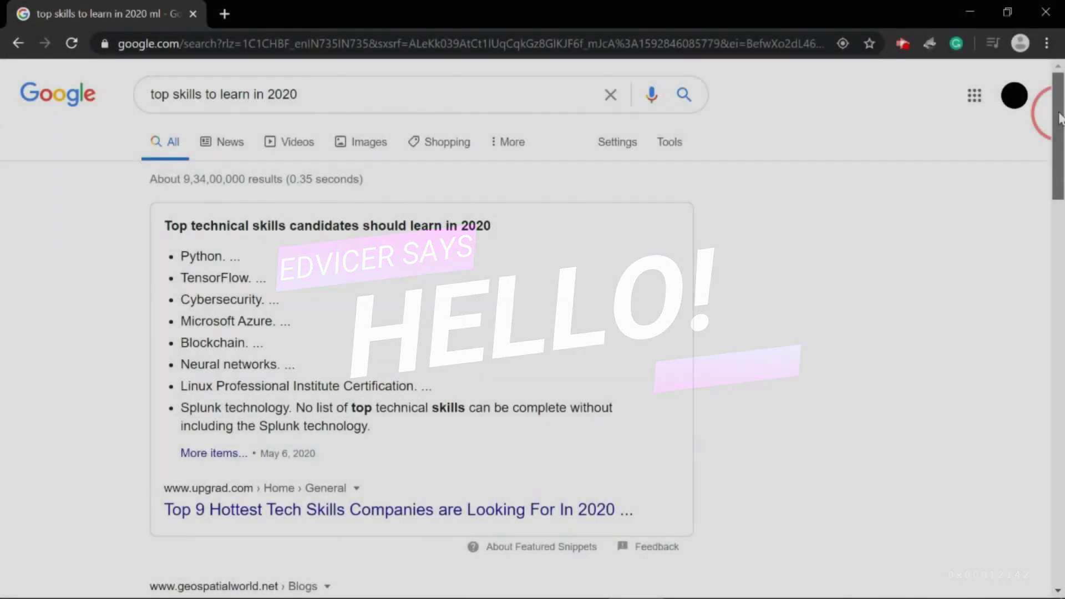
pyautogui.moveTo(1061, 116); pyautogui.dragTo(1062, 211)
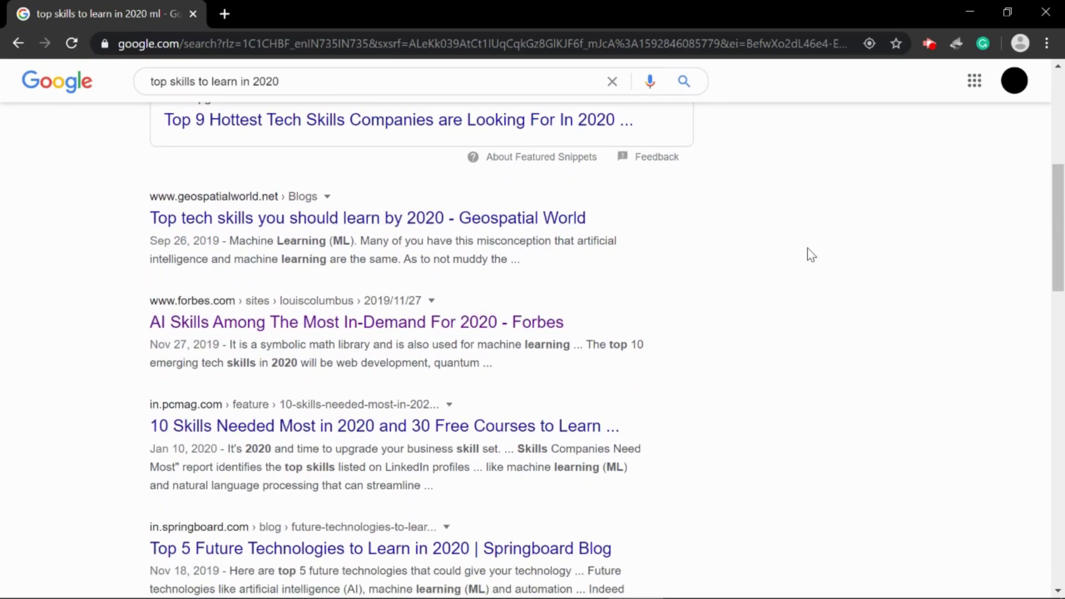
# Open the Forbes article that lists machine learning among 2020's top tech skills
pyautogui.click(517, 321)
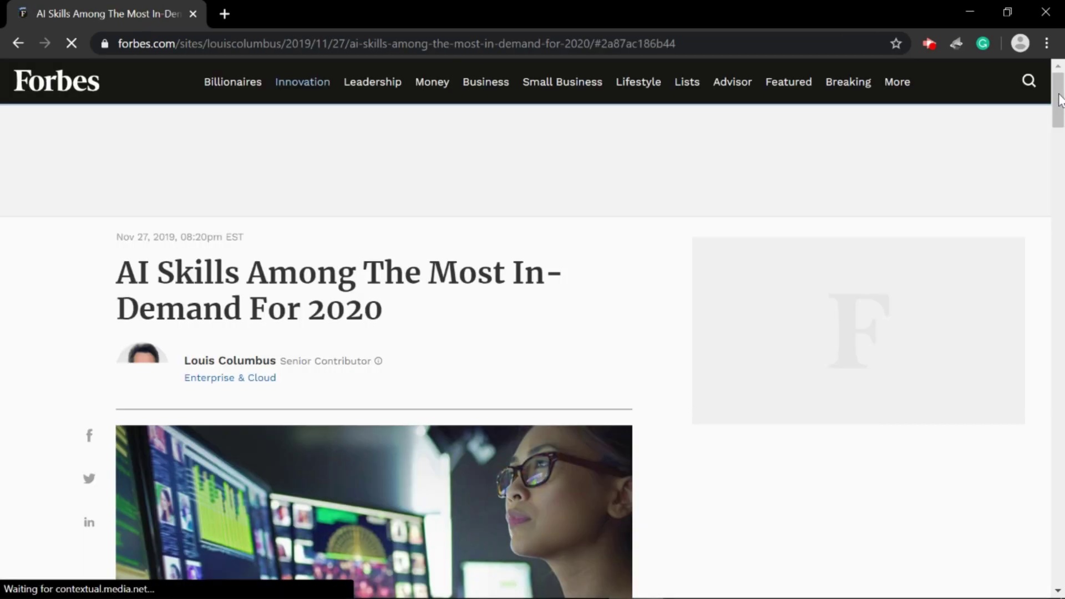
pyautogui.moveTo(1060, 98); pyautogui.dragTo(1062, 192)
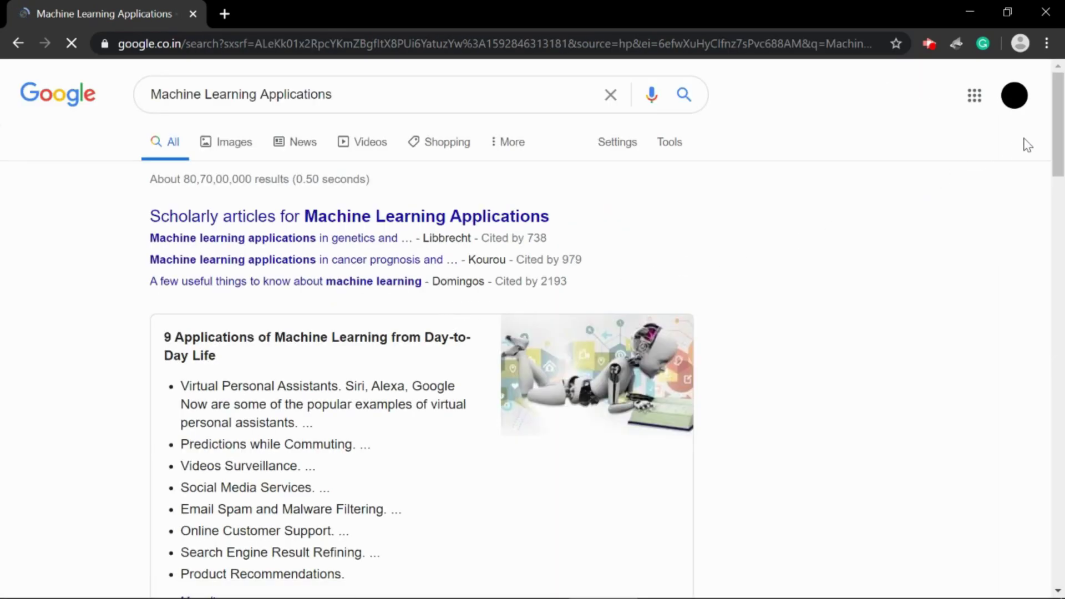
pyautogui.moveTo(1058, 125); pyautogui.dragTo(1062, 157)
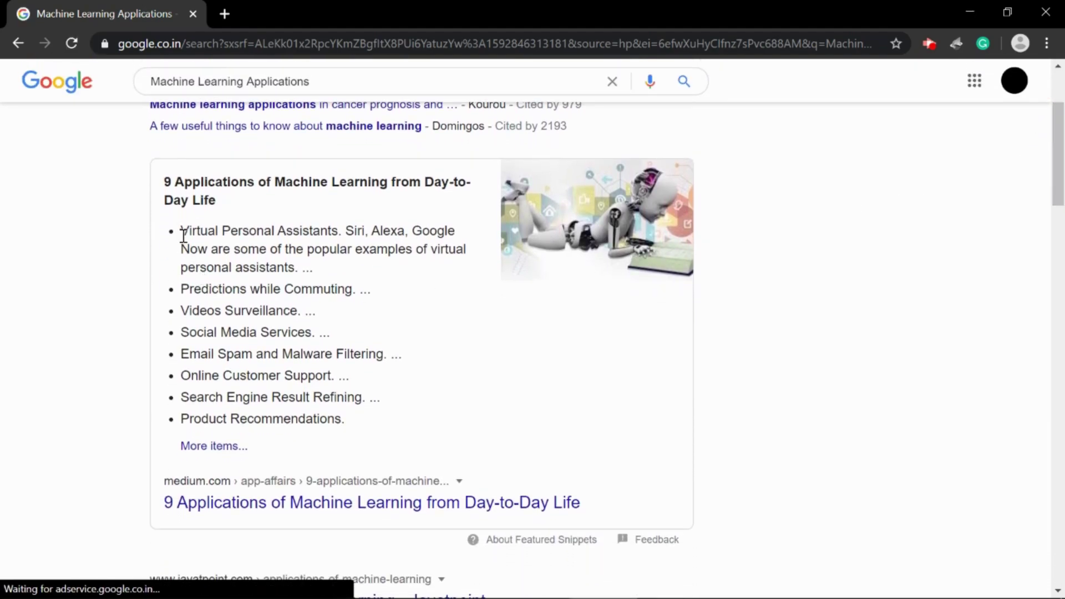
# Highlight the bulleted list in the '9 Applications of Machine Learning' snippet
pyautogui.moveTo(181, 234)
pyautogui.mouseDown()
pyautogui.moveTo(298, 395)
pyautogui.moveTo(352, 423)
pyautogui.mouseUp()
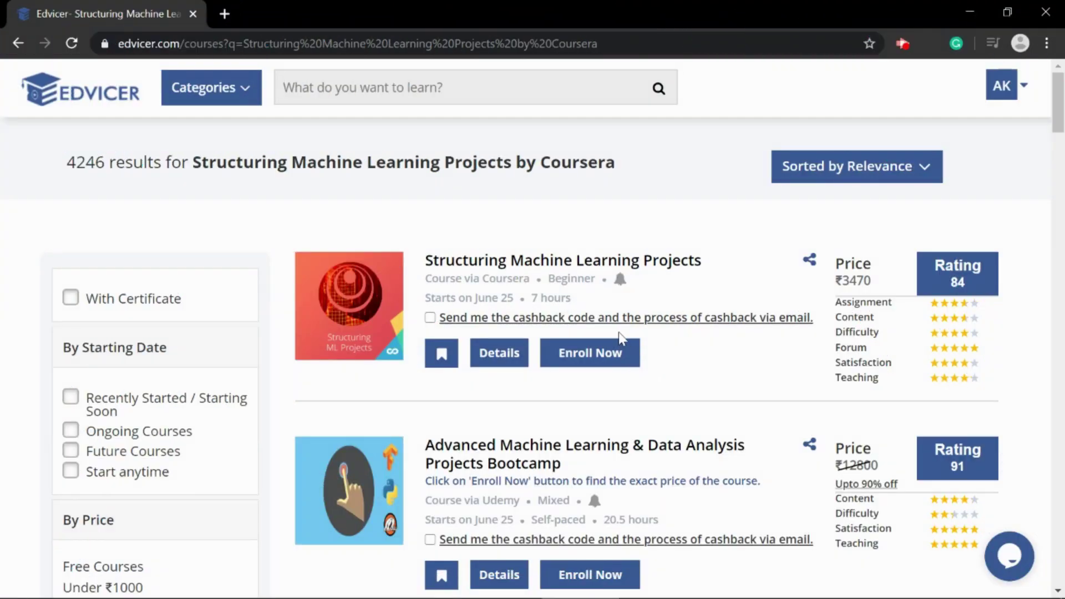
# Open Structuring Machine Learning Projects on Edvicer and highlight its 84/100 rating rows
pyautogui.click(607, 279)
pyautogui.moveTo(1058, 138); pyautogui.dragTo(1063, 247)
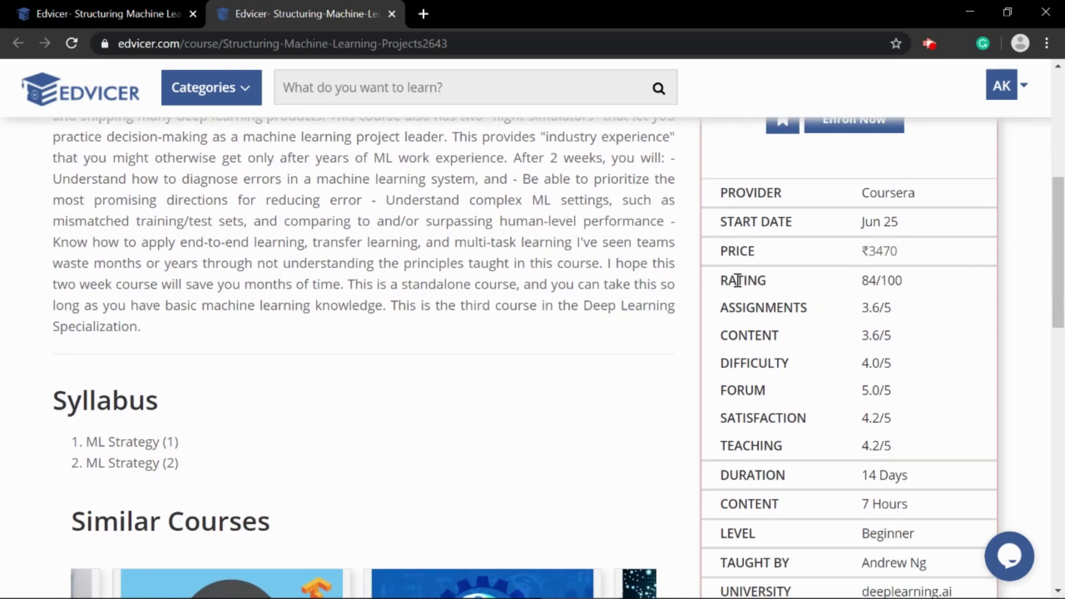
pyautogui.moveTo(731, 281)
pyautogui.mouseDown()
pyautogui.moveTo(871, 310)
pyautogui.moveTo(897, 335)
pyautogui.moveTo(904, 424)
pyautogui.mouseUp()
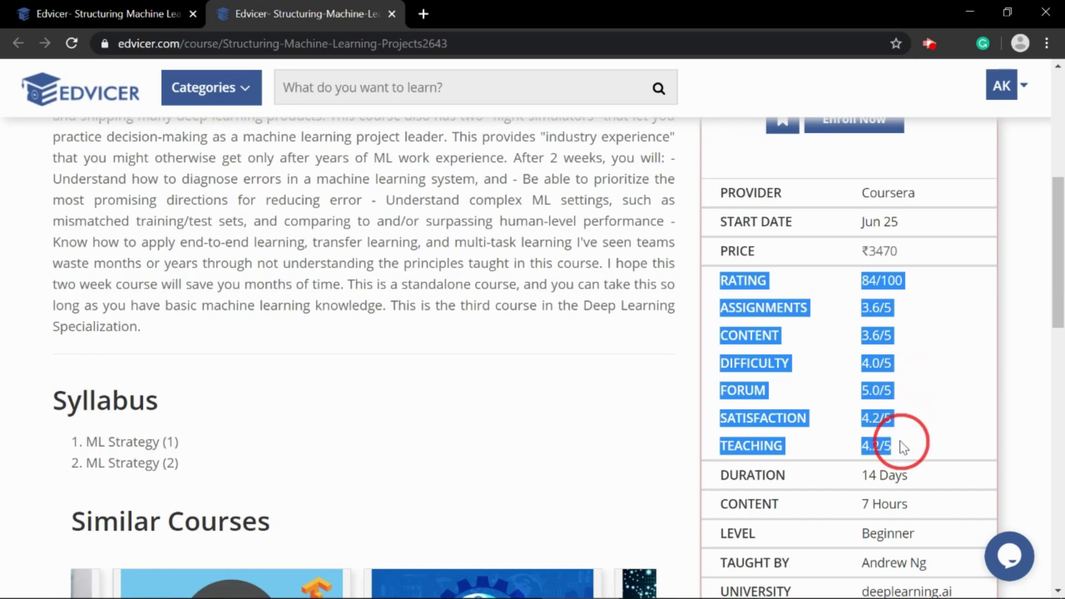
pyautogui.click(942, 330)
pyautogui.moveTo(1059, 265)
pyautogui.mouseDown()
pyautogui.moveTo(1057, 402)
pyautogui.moveTo(1054, 215)
pyautogui.mouseUp()
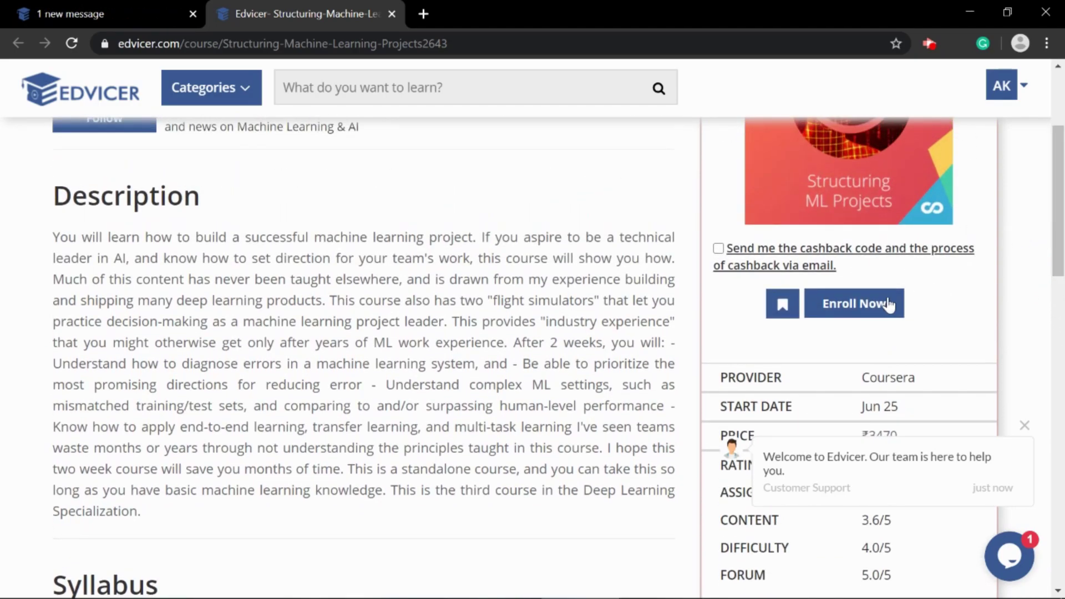
# Open Structuring Machine Learning Projects on Coursera and highlight its title and first outcome bullet
pyautogui.click(855, 304)
pyautogui.moveTo(88, 245); pyautogui.dragTo(139, 261)
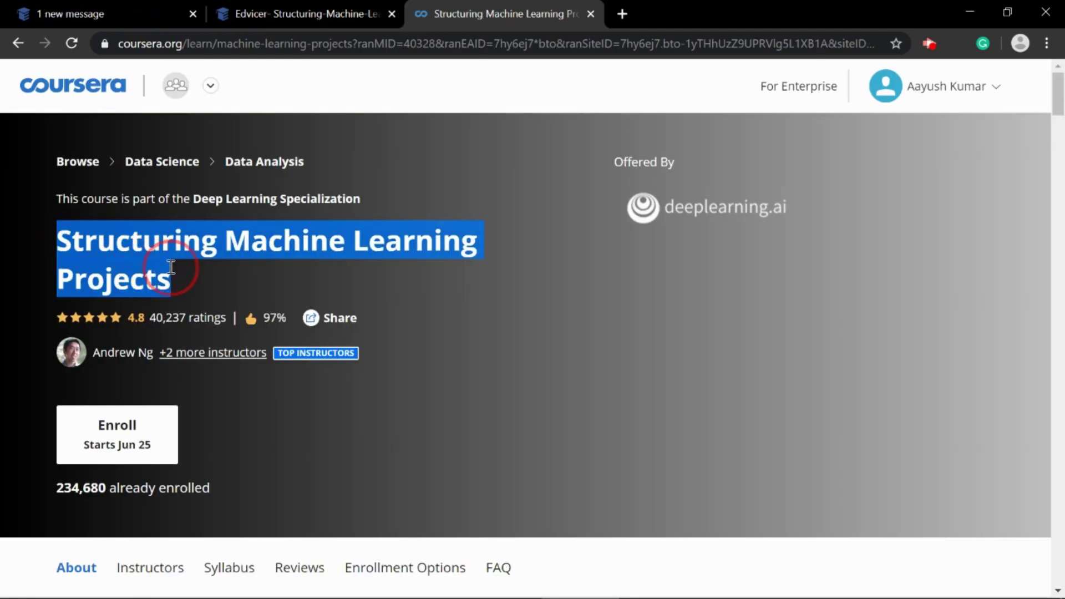
pyautogui.click(515, 289)
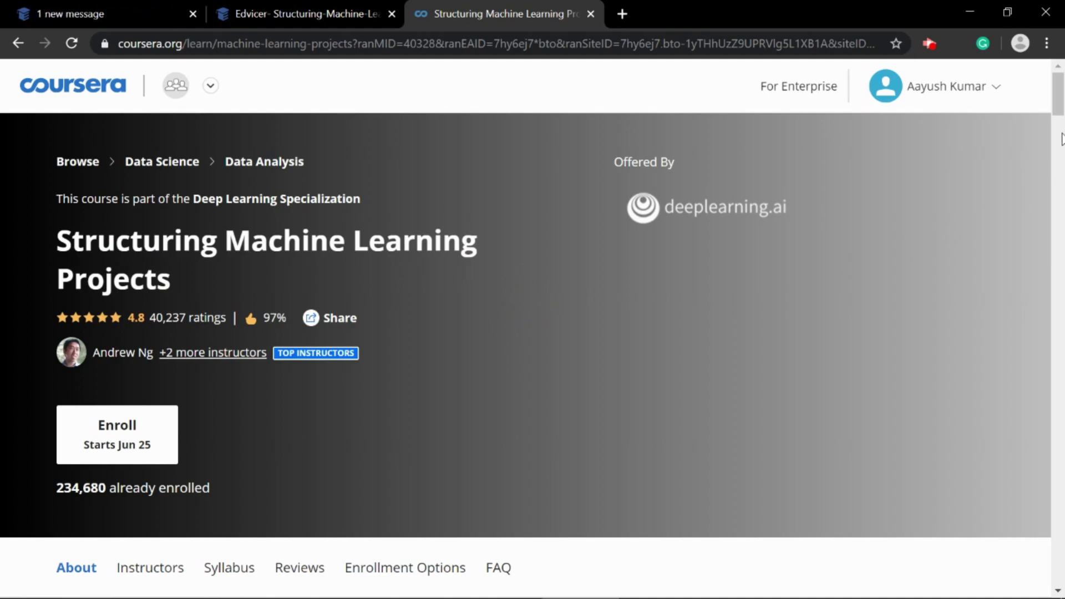
pyautogui.moveTo(1057, 93); pyautogui.dragTo(1059, 109)
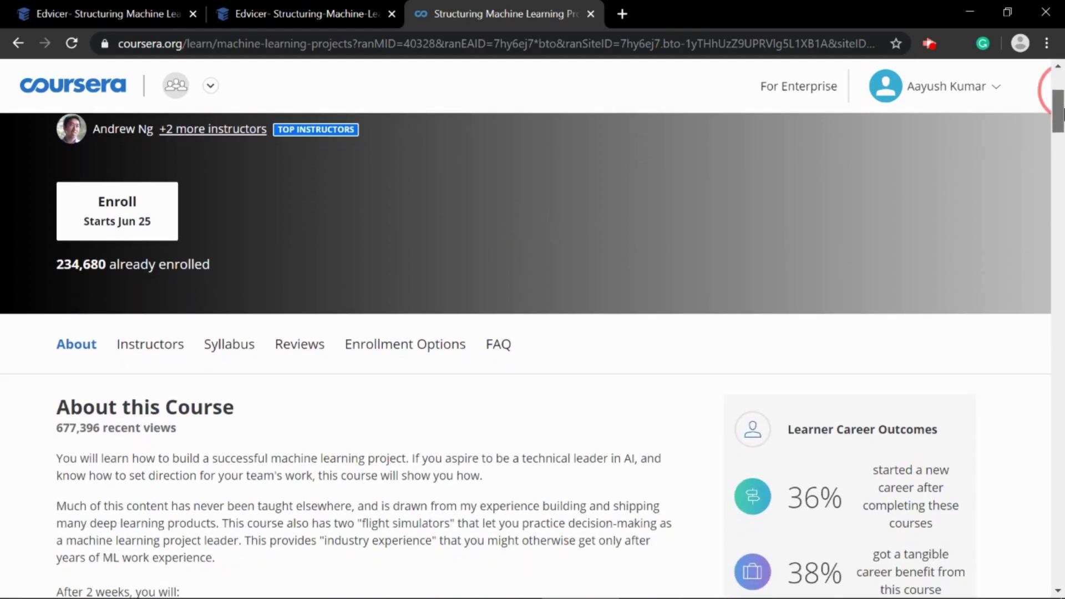
pyautogui.moveTo(1058, 109); pyautogui.dragTo(1062, 138)
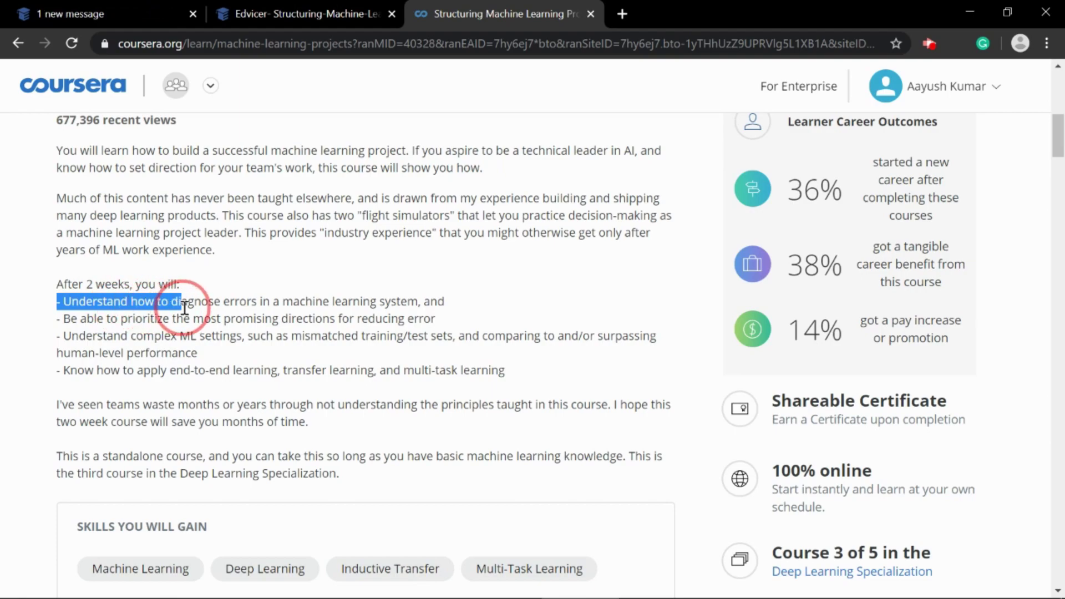
pyautogui.moveTo(64, 301)
pyautogui.mouseDown()
pyautogui.moveTo(259, 319)
pyautogui.moveTo(405, 371)
pyautogui.moveTo(507, 371)
pyautogui.mouseUp()
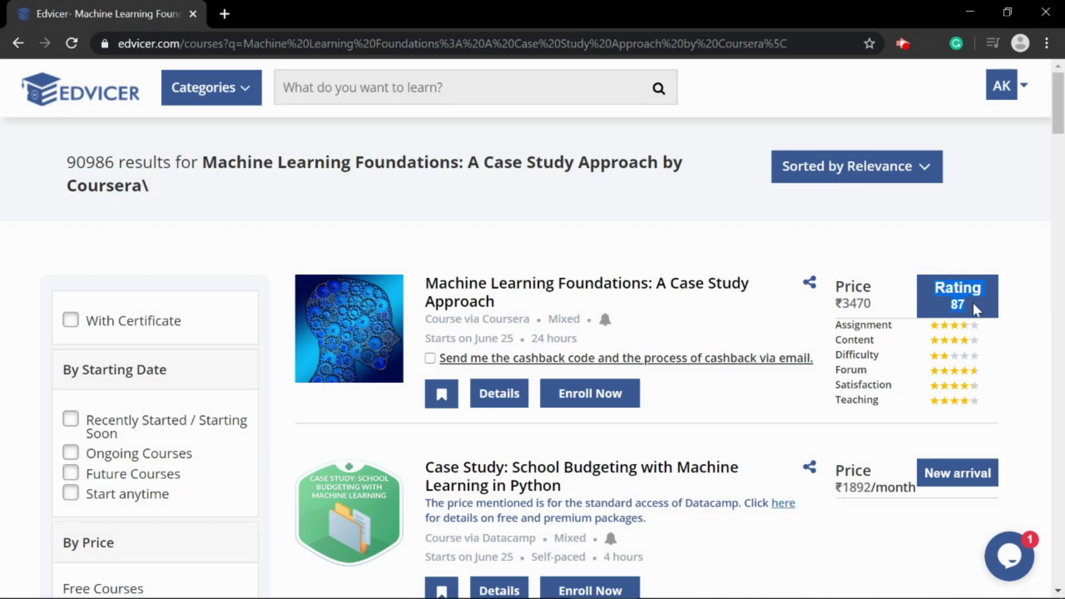
# Open the Machine Learning Foundations details and highlight its 87/100 rating breakdown rows
pyautogui.click(605, 296)
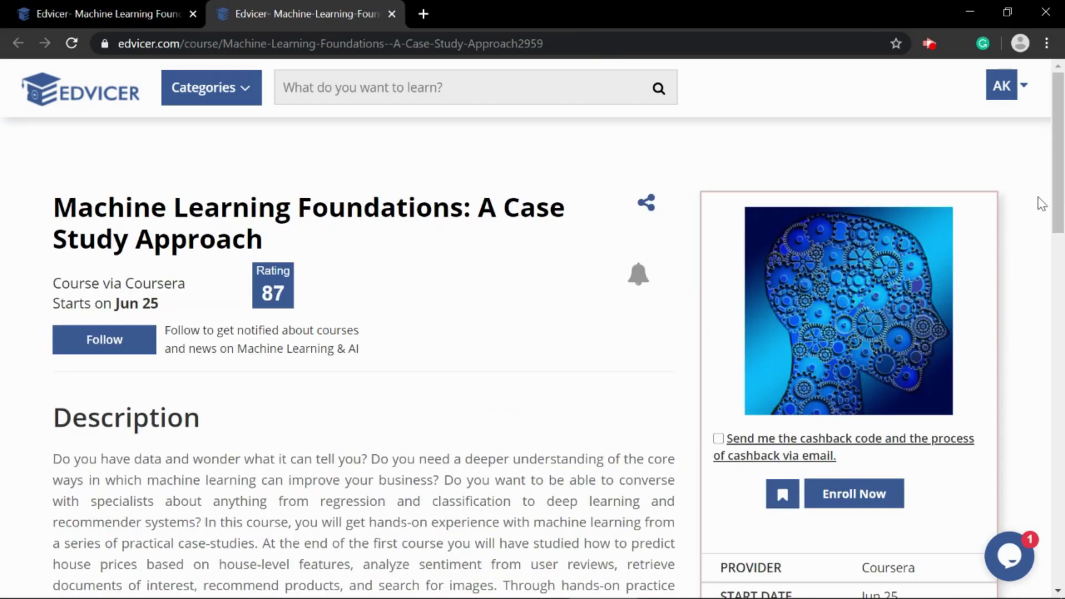
pyautogui.click(1059, 138)
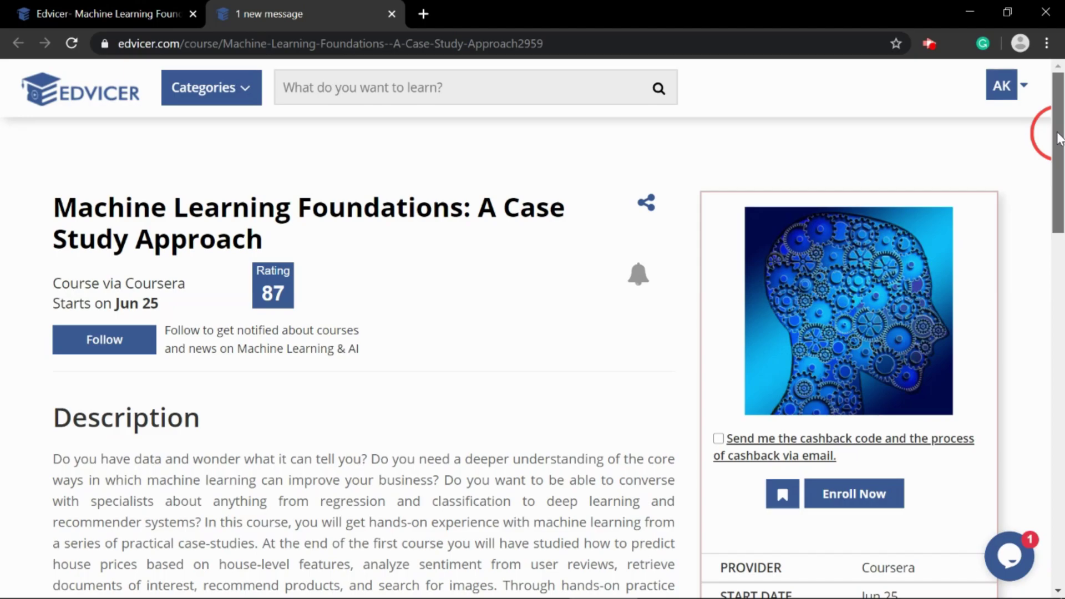
pyautogui.moveTo(1059, 138); pyautogui.dragTo(1059, 229)
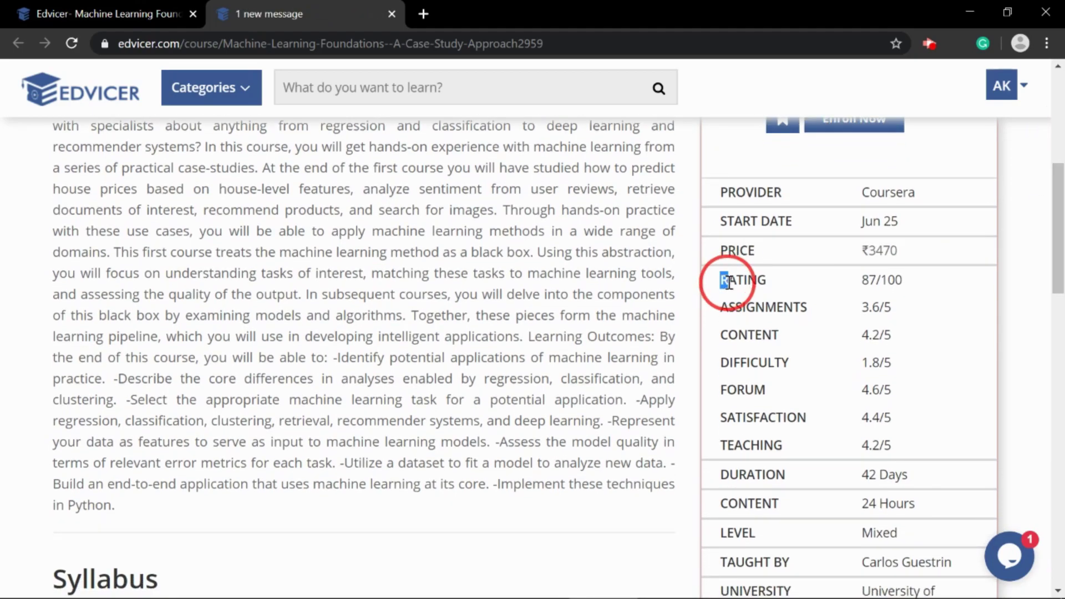
pyautogui.moveTo(727, 281)
pyautogui.mouseDown()
pyautogui.moveTo(749, 286)
pyautogui.moveTo(849, 362)
pyautogui.moveTo(903, 450)
pyautogui.mouseUp()
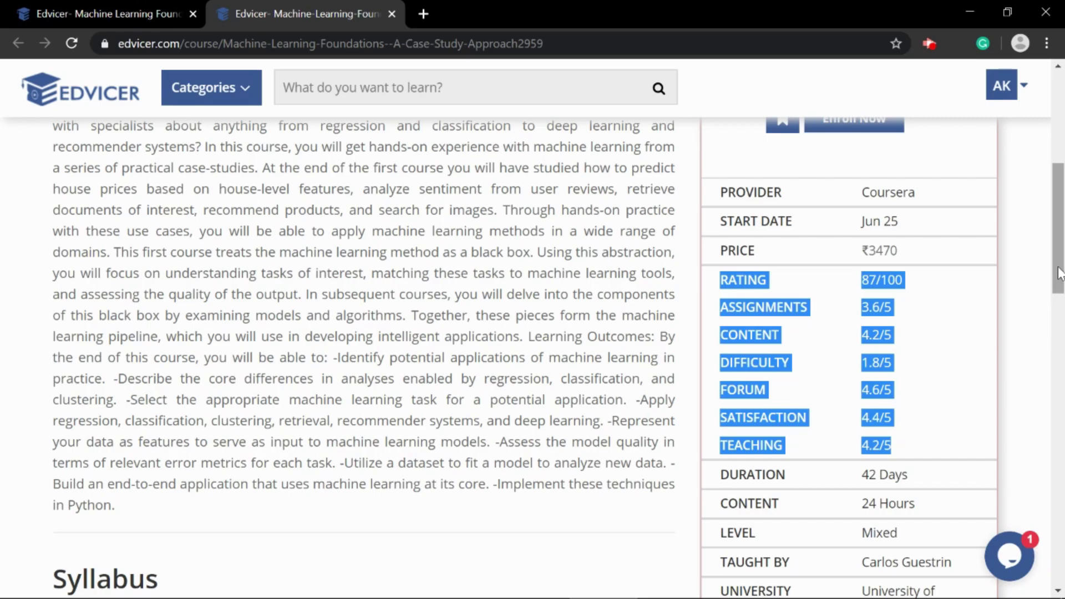
pyautogui.click(1003, 296)
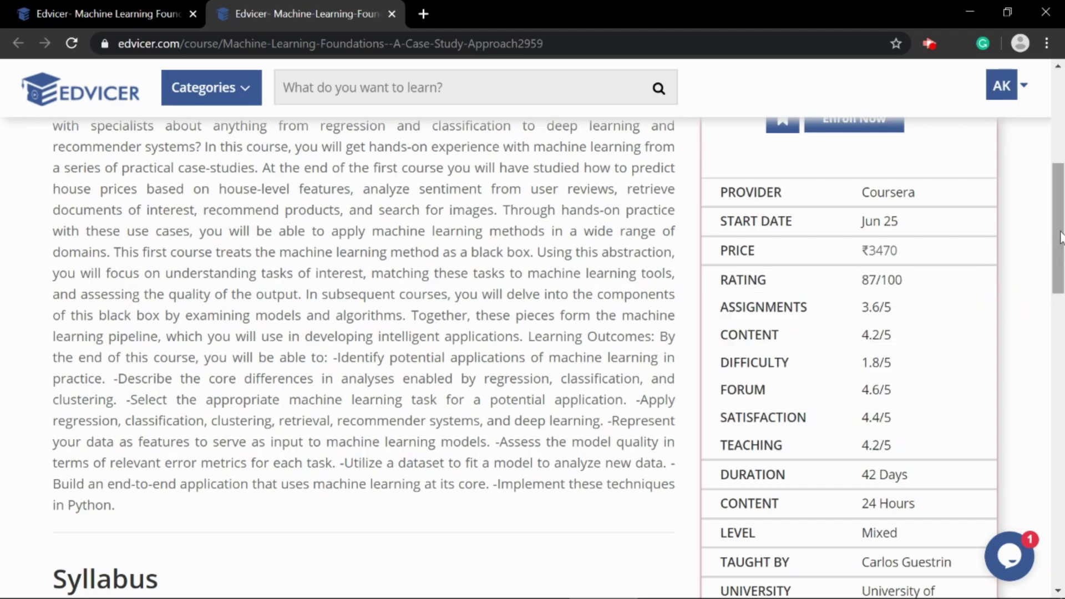
pyautogui.moveTo(1059, 236); pyautogui.dragTo(1063, 304)
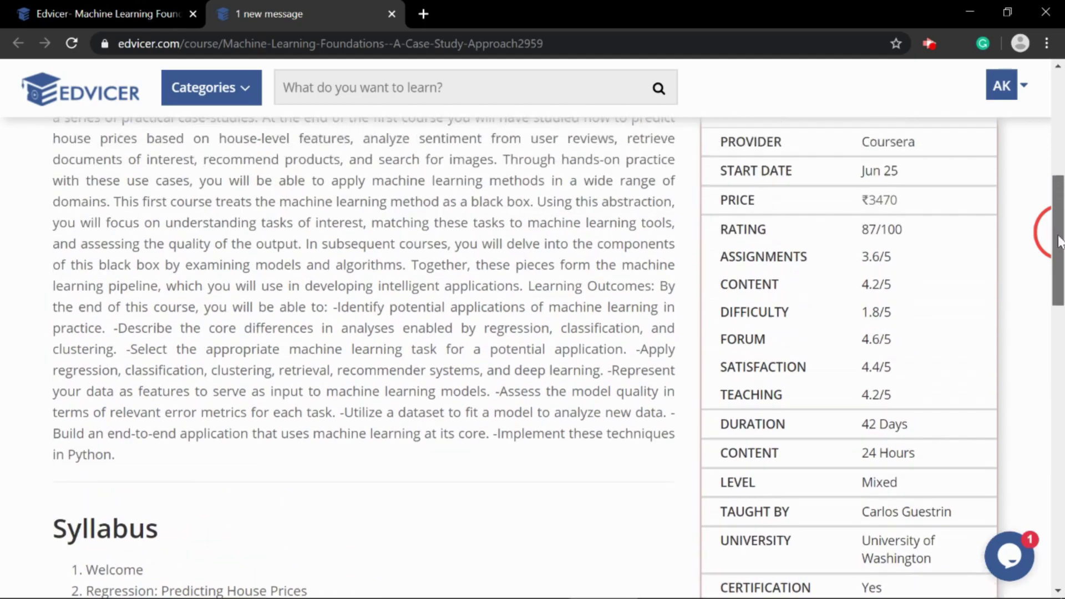
pyautogui.moveTo(1063, 304); pyautogui.dragTo(1057, 172)
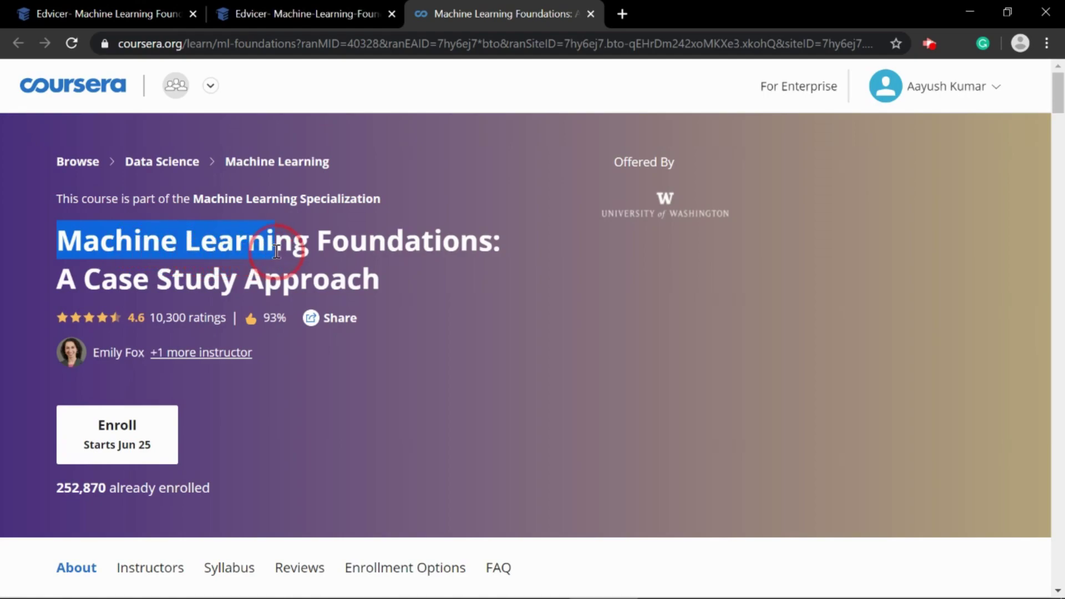
# Highlight the Machine Learning Foundations title and the start of its Learning Outcomes
pyautogui.moveTo(348, 260); pyautogui.dragTo(368, 271)
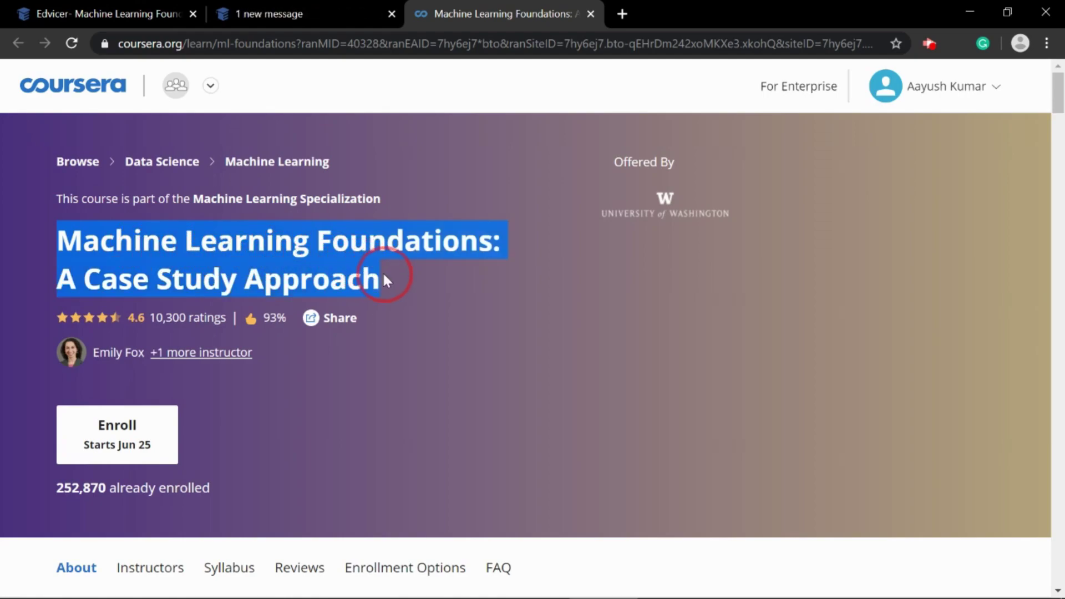
pyautogui.click(420, 277)
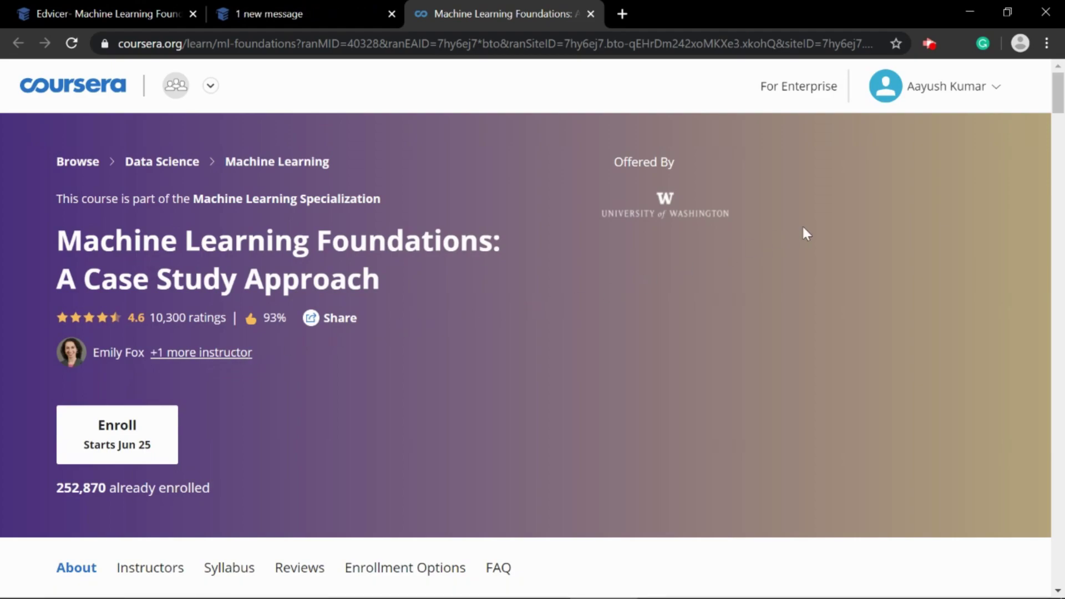
pyautogui.moveTo(1062, 107); pyautogui.dragTo(1063, 153)
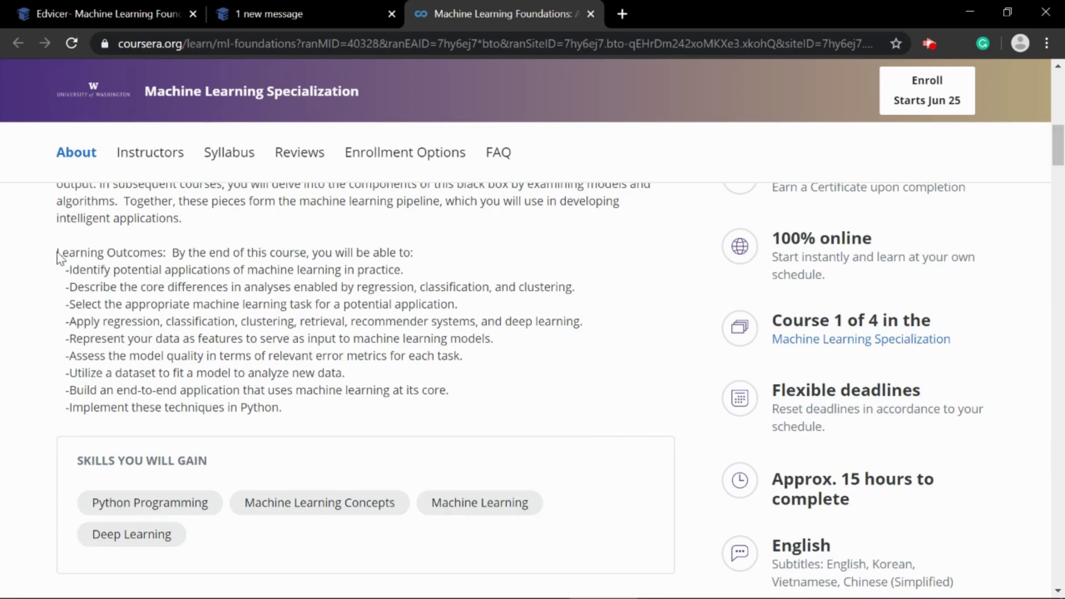
pyautogui.moveTo(59, 252)
pyautogui.mouseDown()
pyautogui.moveTo(186, 255)
pyautogui.moveTo(290, 280)
pyautogui.moveTo(333, 302)
pyautogui.moveTo(433, 407)
pyautogui.mouseUp()
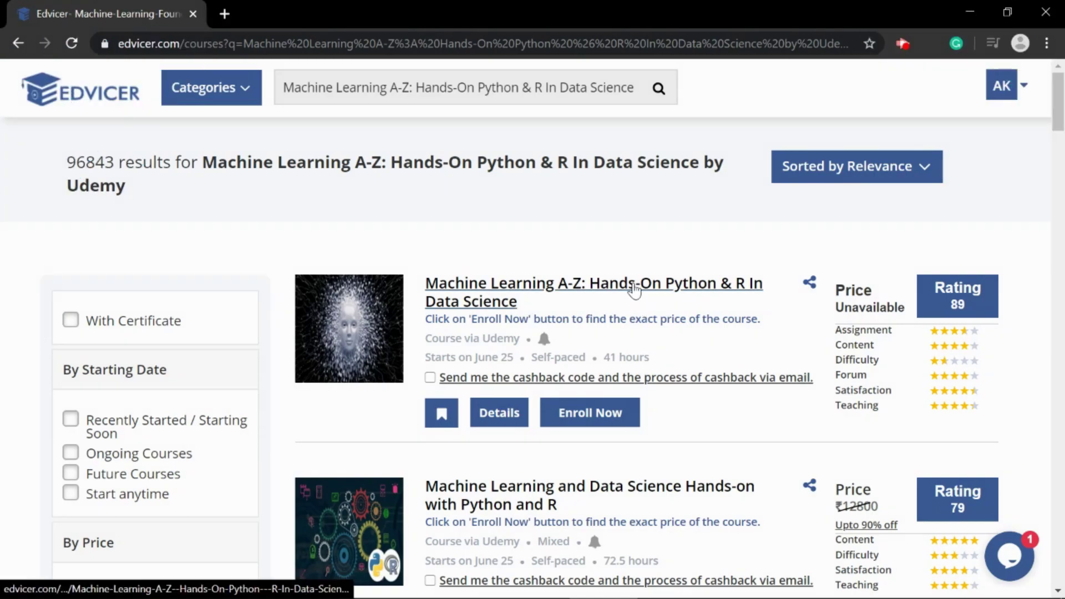
# Open Machine Learning A-Z details and highlight ratings from 89/100 to the 4.3/5 teaching score
pyautogui.click(637, 298)
pyautogui.scroll(-3, 1064, 218)
pyautogui.scroll(-2, 1064, 219)
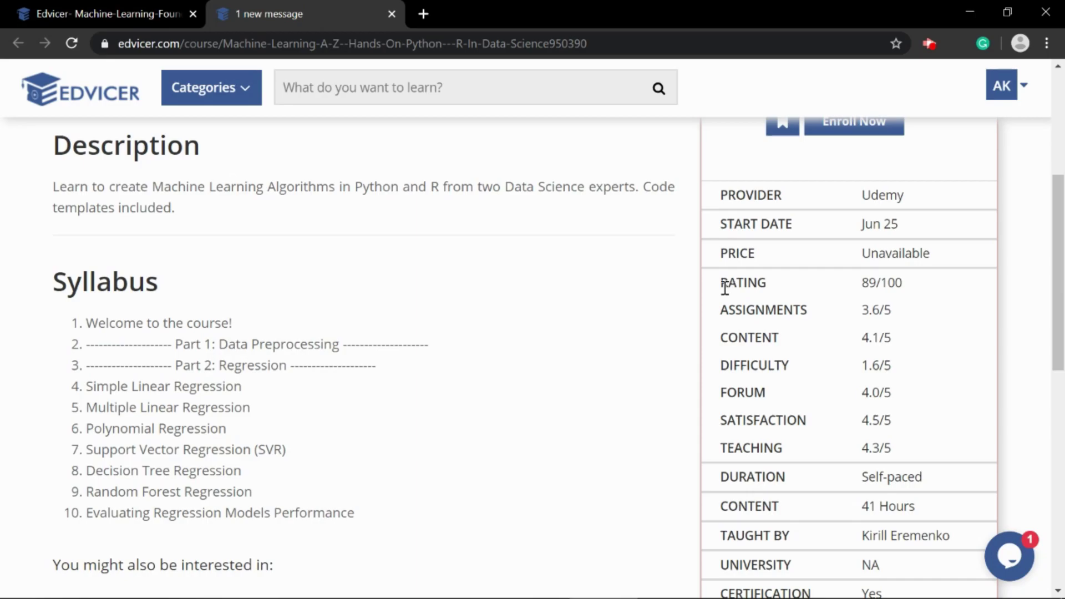
pyautogui.moveTo(722, 283)
pyautogui.mouseDown()
pyautogui.moveTo(875, 322)
pyautogui.moveTo(893, 372)
pyautogui.mouseUp()
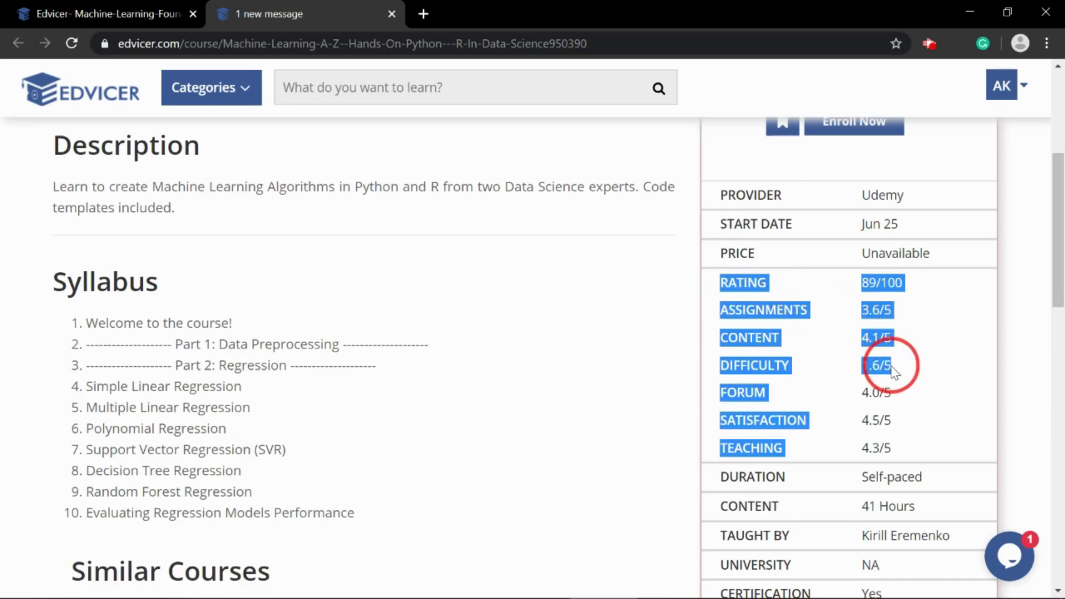
pyautogui.moveTo(903, 423); pyautogui.dragTo(903, 447)
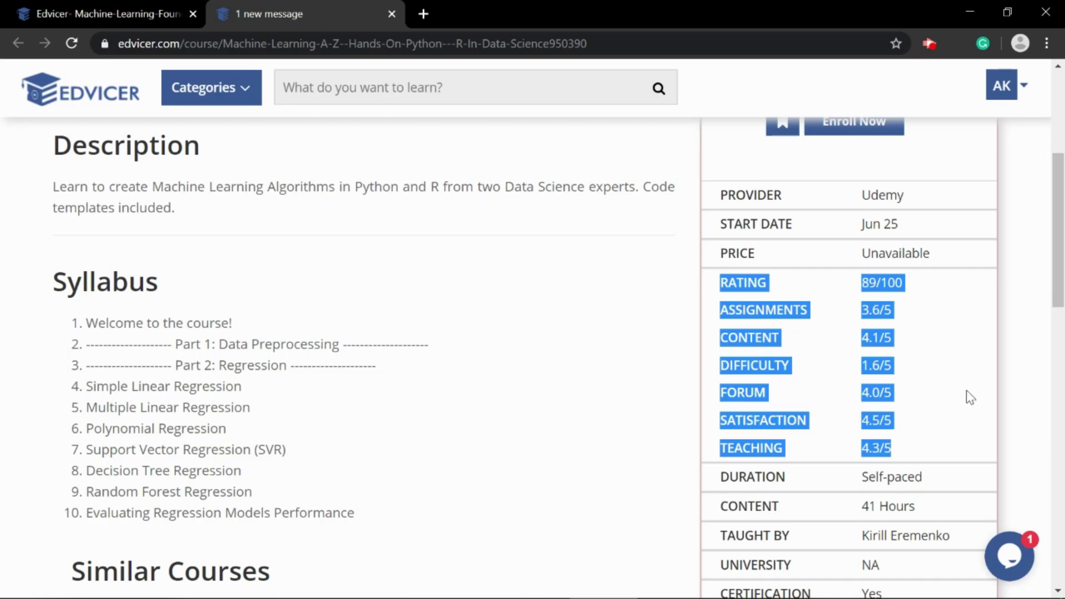
pyautogui.moveTo(1061, 303)
pyautogui.mouseDown()
pyautogui.moveTo(1062, 351)
pyautogui.moveTo(1033, 263)
pyautogui.mouseUp()
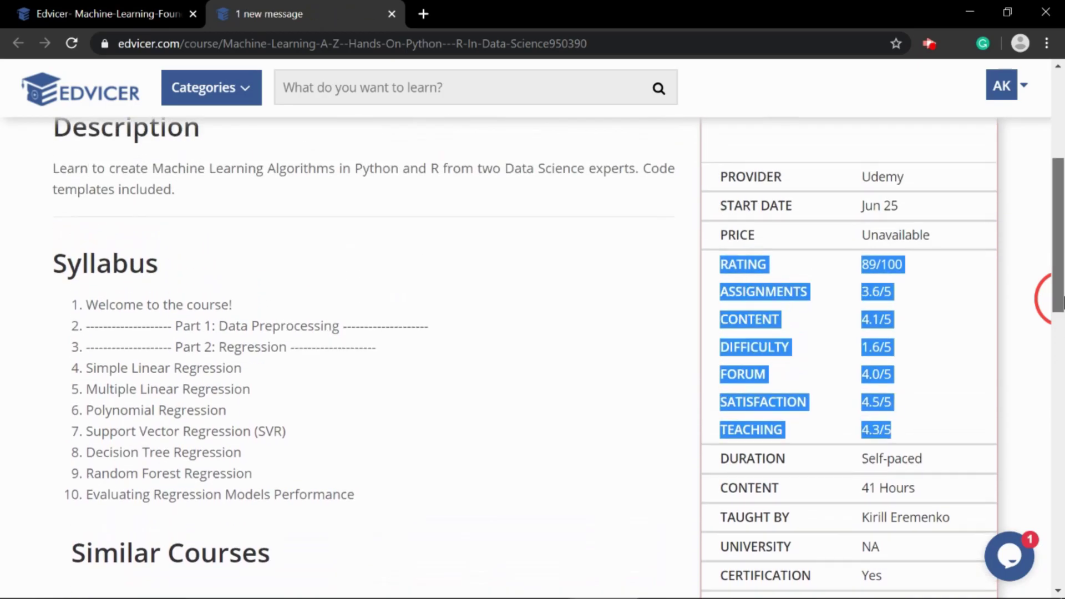
# Open Machine Learning A-Z on Udemy and highlight its What you'll learn list
pyautogui.click(897, 255)
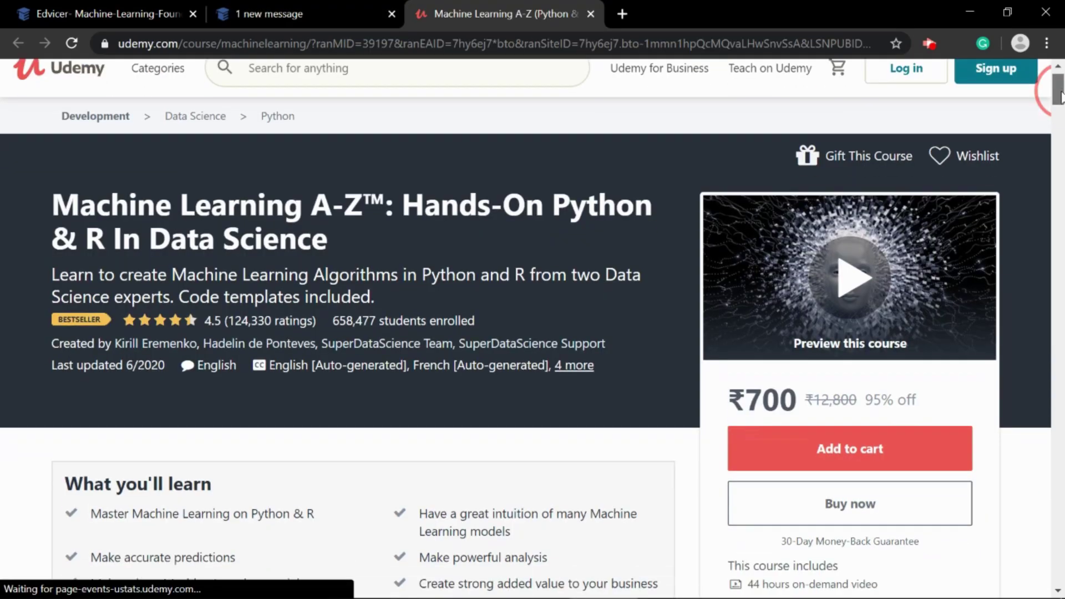
pyautogui.moveTo(1057, 73); pyautogui.dragTo(1055, 98)
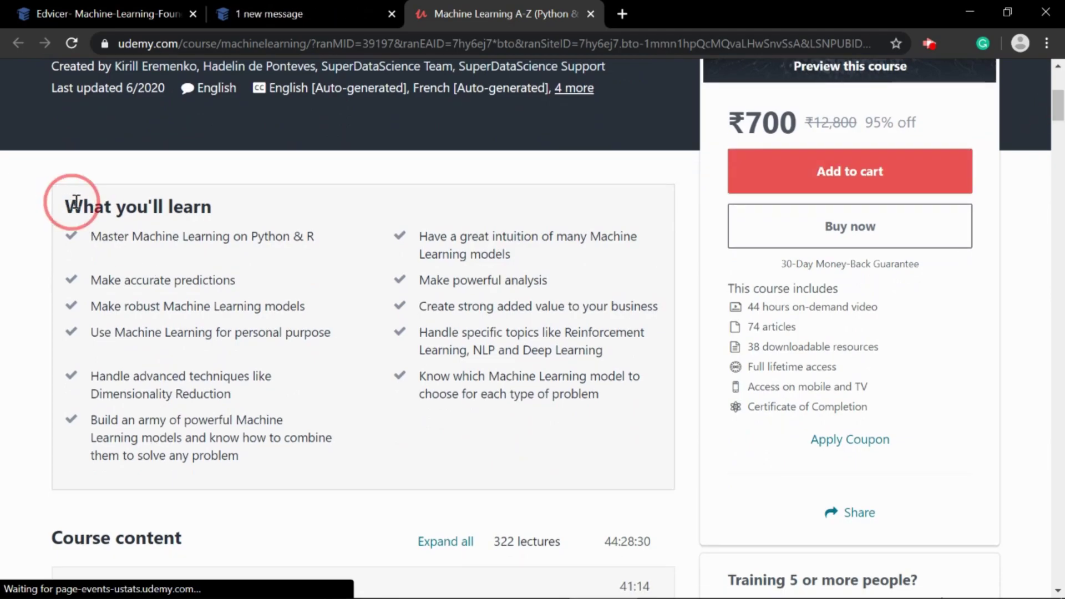
pyautogui.moveTo(75, 201)
pyautogui.mouseDown()
pyautogui.moveTo(309, 252)
pyautogui.moveTo(452, 380)
pyautogui.moveTo(600, 412)
pyautogui.moveTo(623, 428)
pyautogui.moveTo(630, 463)
pyautogui.mouseUp()
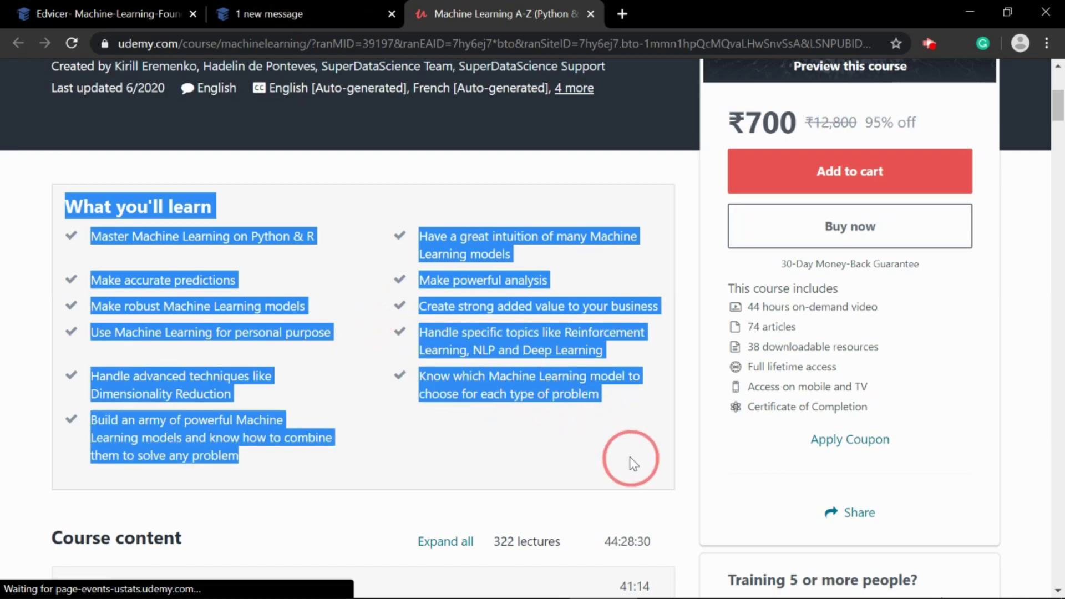
pyautogui.click(630, 460)
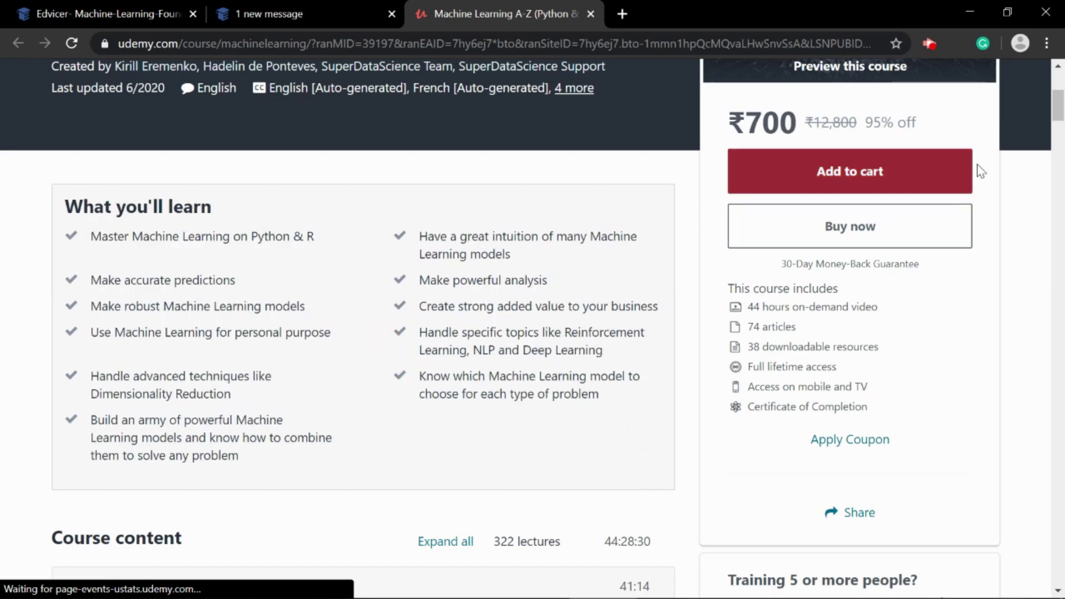
pyautogui.moveTo(1059, 111); pyautogui.dragTo(1059, 114)
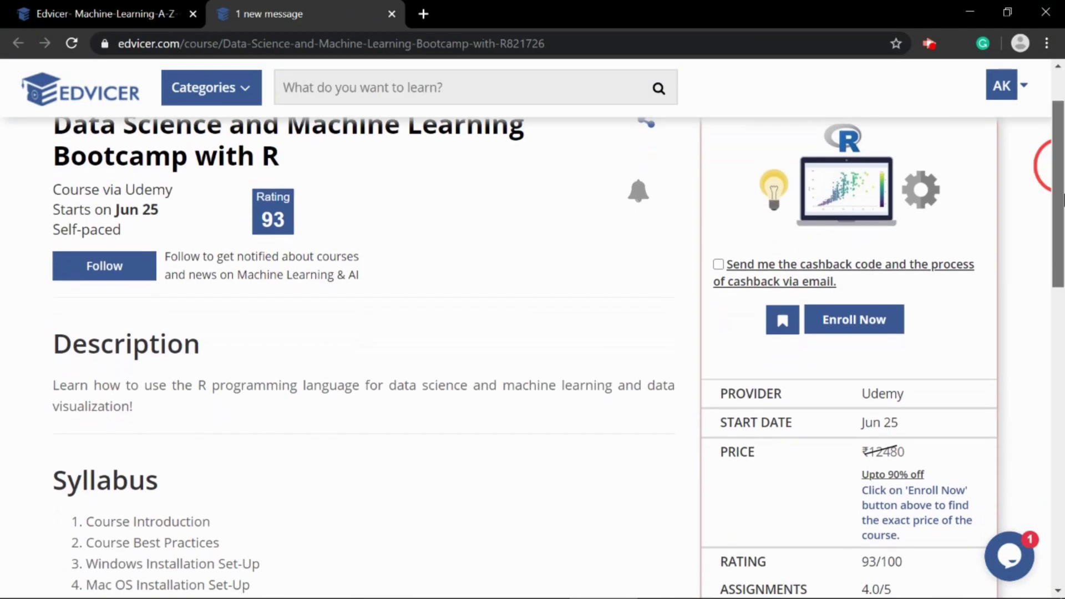
pyautogui.scroll(-2, 831, 256)
pyautogui.scroll(-2, 831, 257)
pyautogui.scroll(-2, 831, 257)
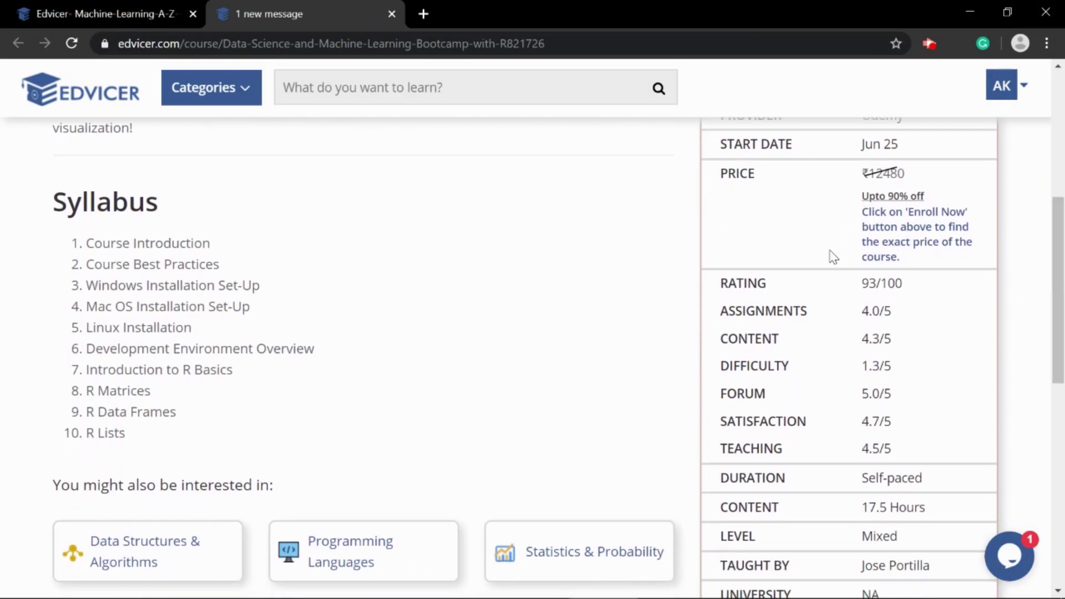
# Highlight the R Bootcamp's rating rows through teaching, then open its Udemy page
pyautogui.moveTo(723, 285)
pyautogui.mouseDown()
pyautogui.moveTo(889, 316)
pyautogui.moveTo(902, 390)
pyautogui.mouseUp()
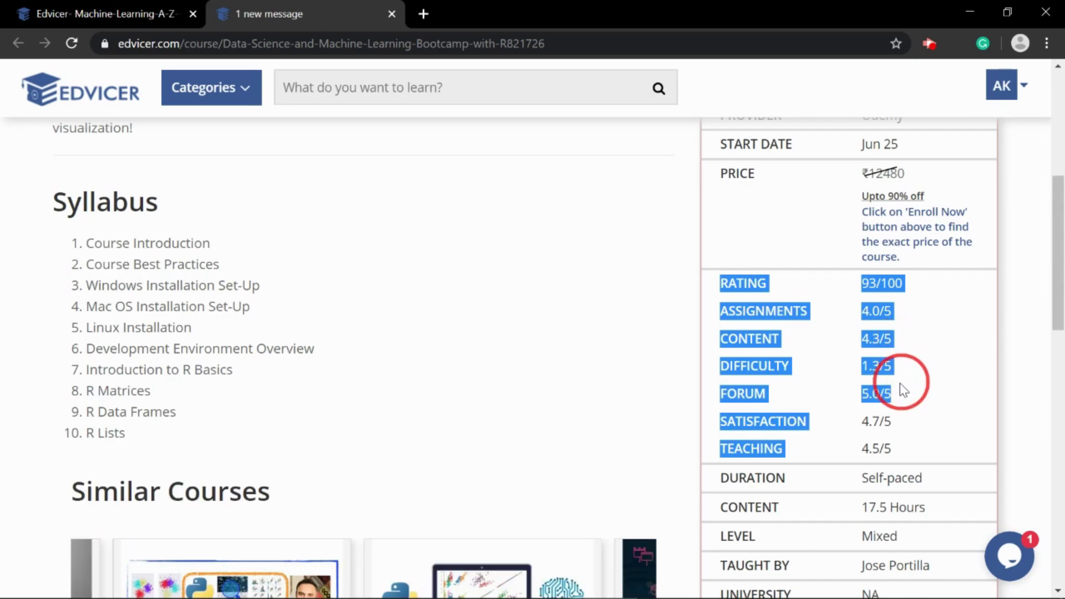
pyautogui.moveTo(899, 435); pyautogui.dragTo(899, 448)
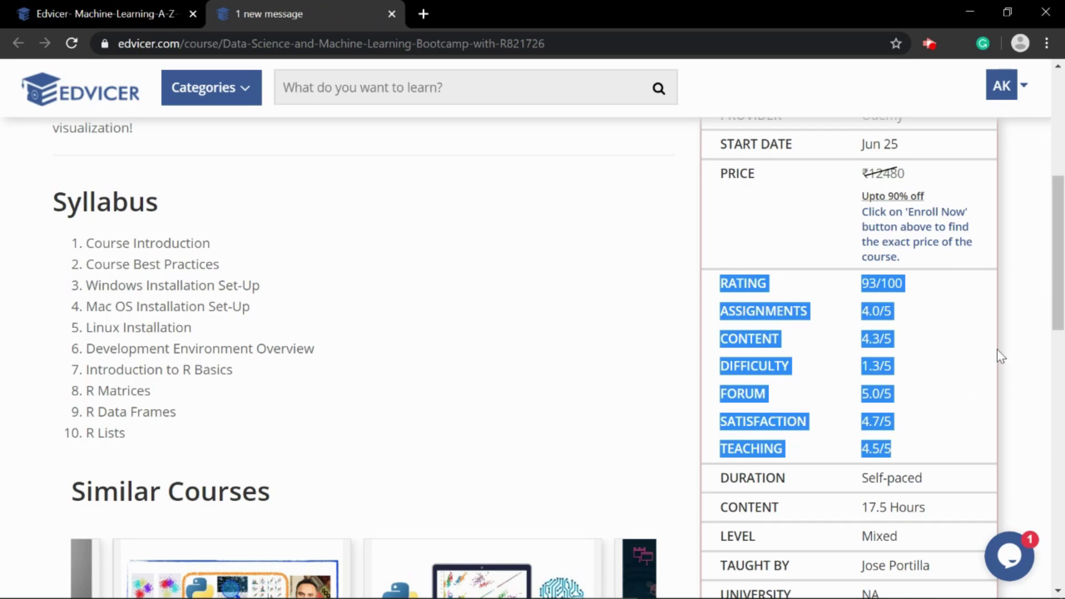
pyautogui.click(1024, 320)
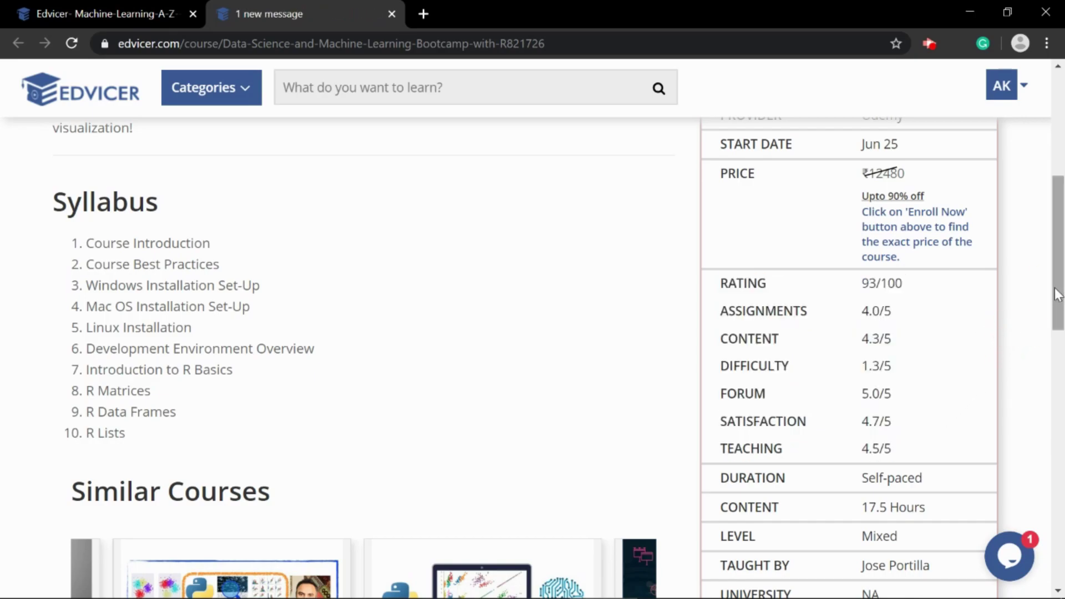
pyautogui.moveTo(1056, 294); pyautogui.dragTo(1008, 235)
pyautogui.click(898, 214)
pyautogui.moveTo(1055, 92); pyautogui.dragTo(1058, 140)
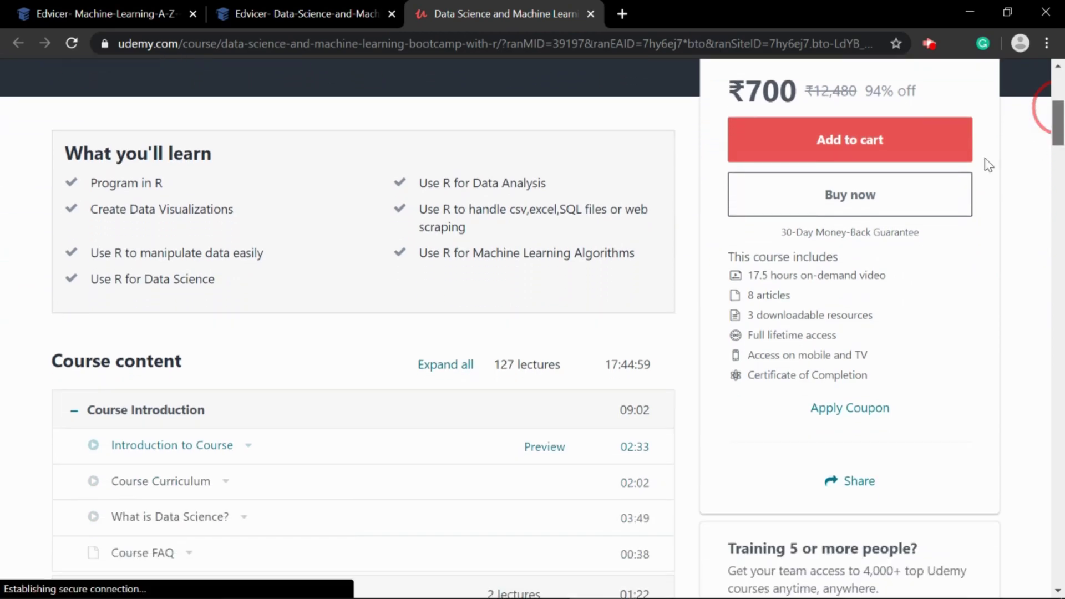
pyautogui.moveTo(67, 153)
pyautogui.mouseDown()
pyautogui.moveTo(232, 158)
pyautogui.moveTo(301, 184)
pyautogui.moveTo(586, 232)
pyautogui.moveTo(603, 290)
pyautogui.mouseUp()
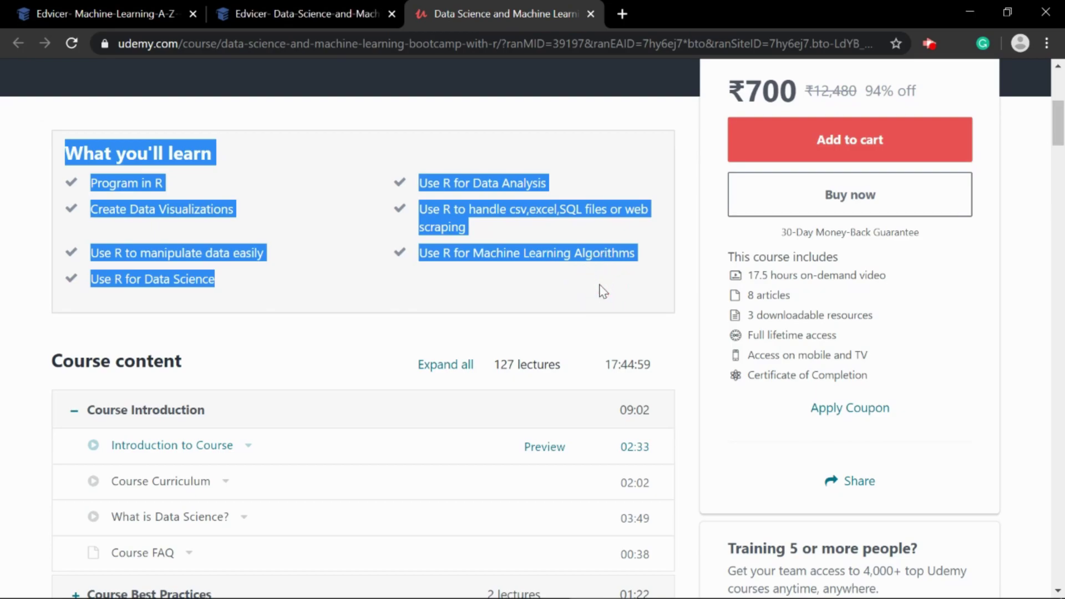
pyautogui.click(603, 291)
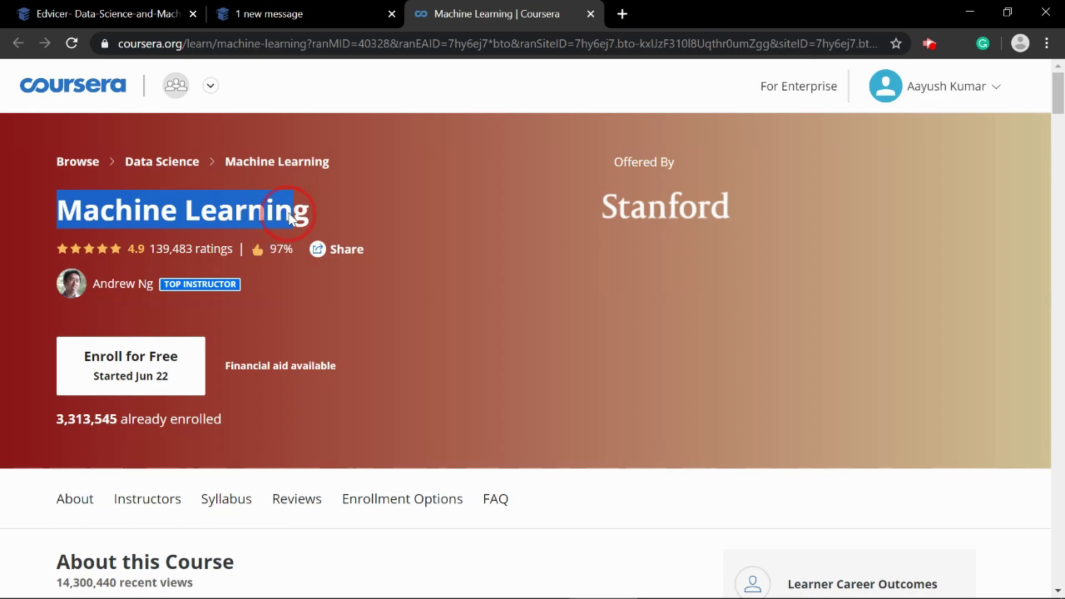
# Show the Coursera Machine Learning course's instructors, then close the tab to return to Edvicer
pyautogui.click(217, 288)
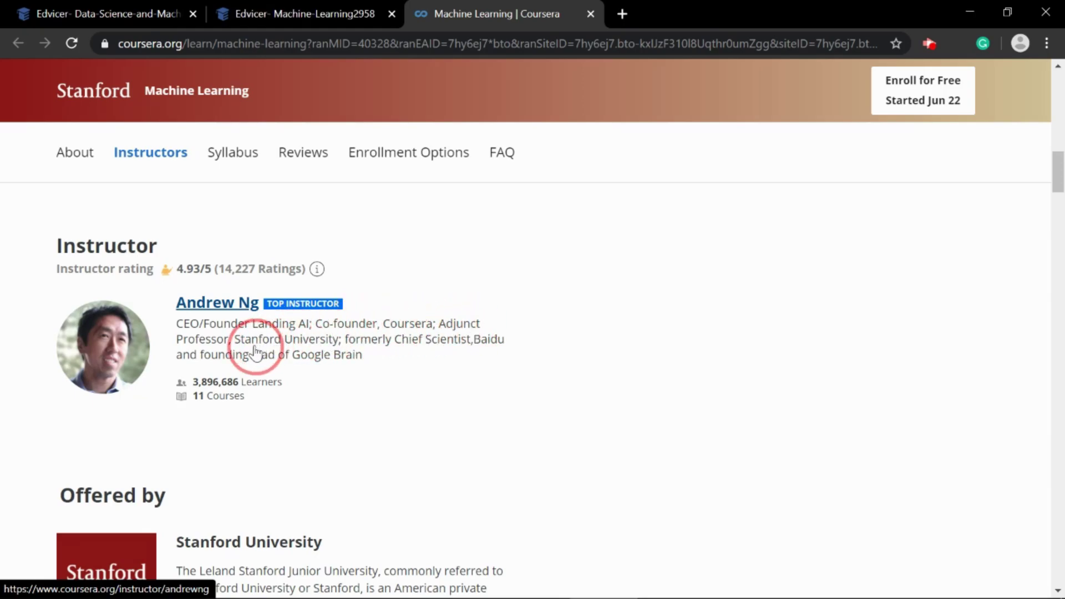
pyautogui.hotkey('ctrl', 'w')
pyautogui.moveTo(1062, 124); pyautogui.dragTo(1063, 165)
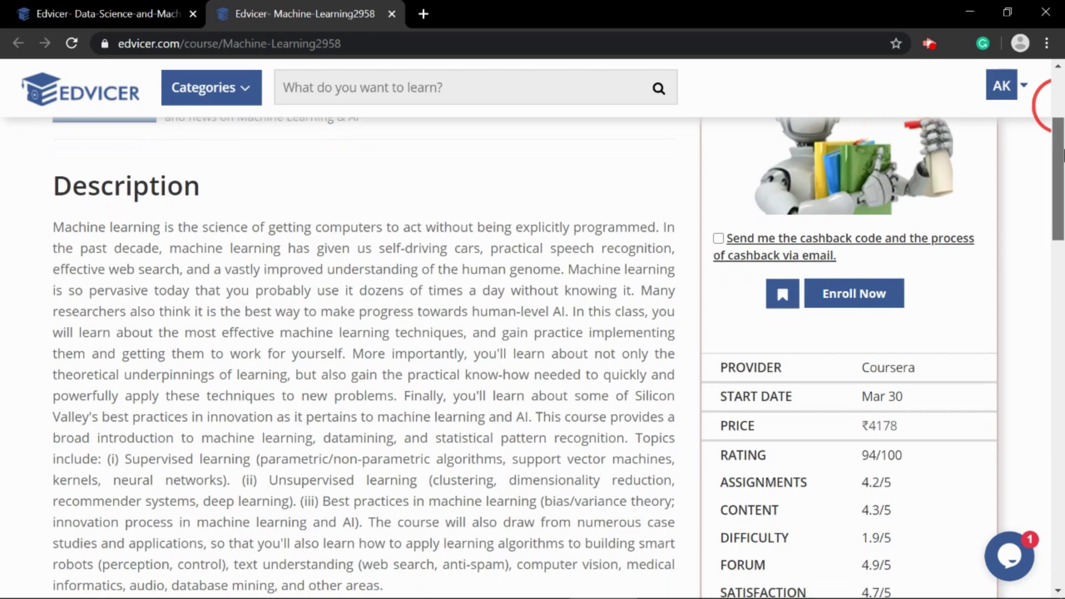
pyautogui.moveTo(1062, 165); pyautogui.dragTo(1062, 194)
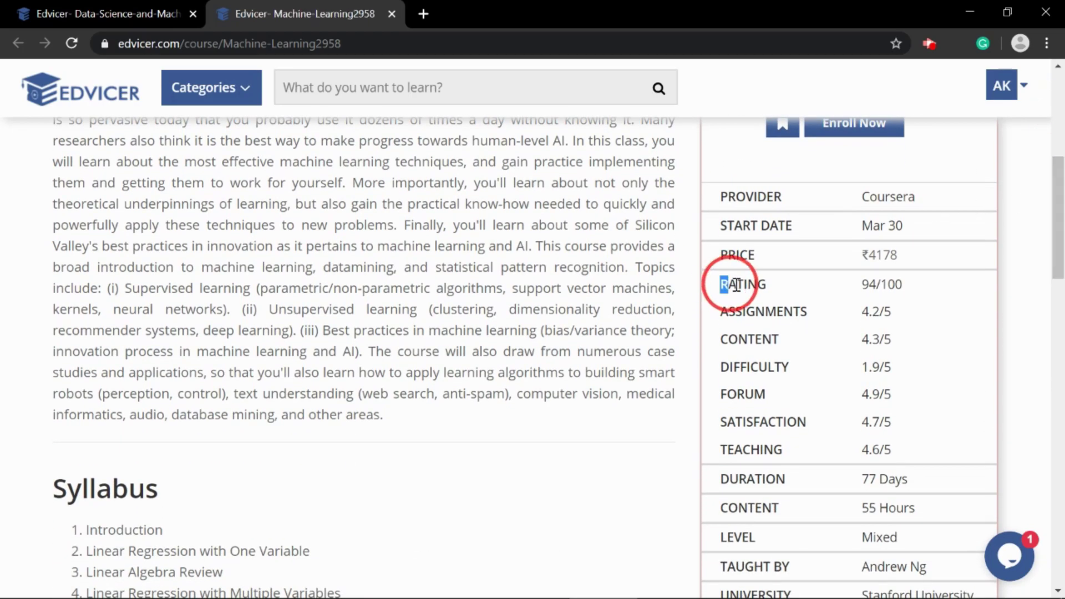
# Highlight the RATING through TEACHING scores, then open the Machine Learning course on Coursera
pyautogui.moveTo(736, 285); pyautogui.dragTo(761, 286)
pyautogui.moveTo(826, 292)
pyautogui.mouseDown()
pyautogui.moveTo(890, 305)
pyautogui.moveTo(904, 335)
pyautogui.mouseUp()
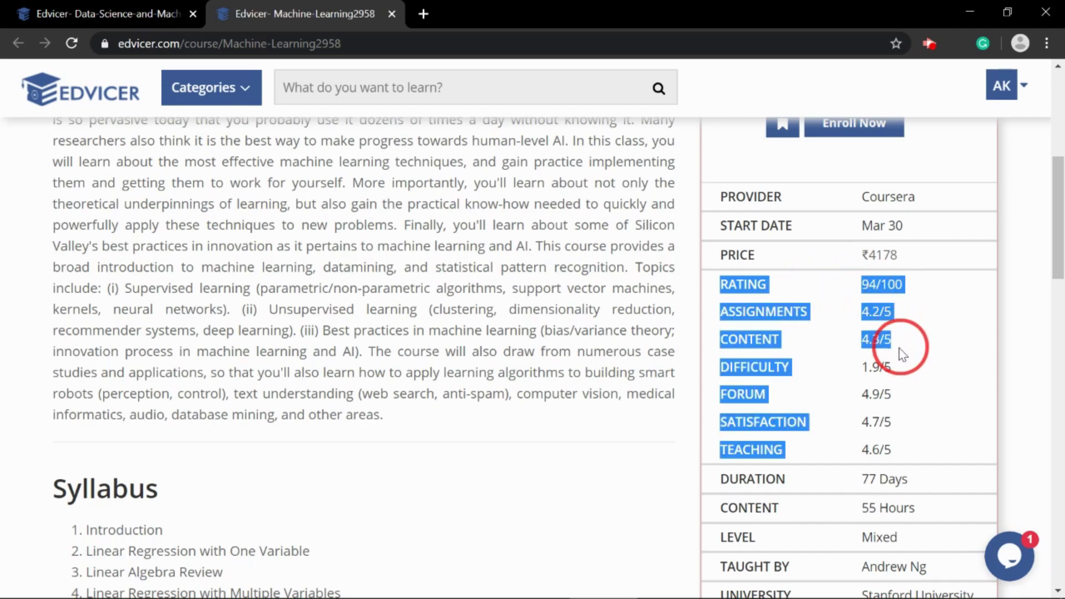
pyautogui.moveTo(900, 385); pyautogui.dragTo(903, 450)
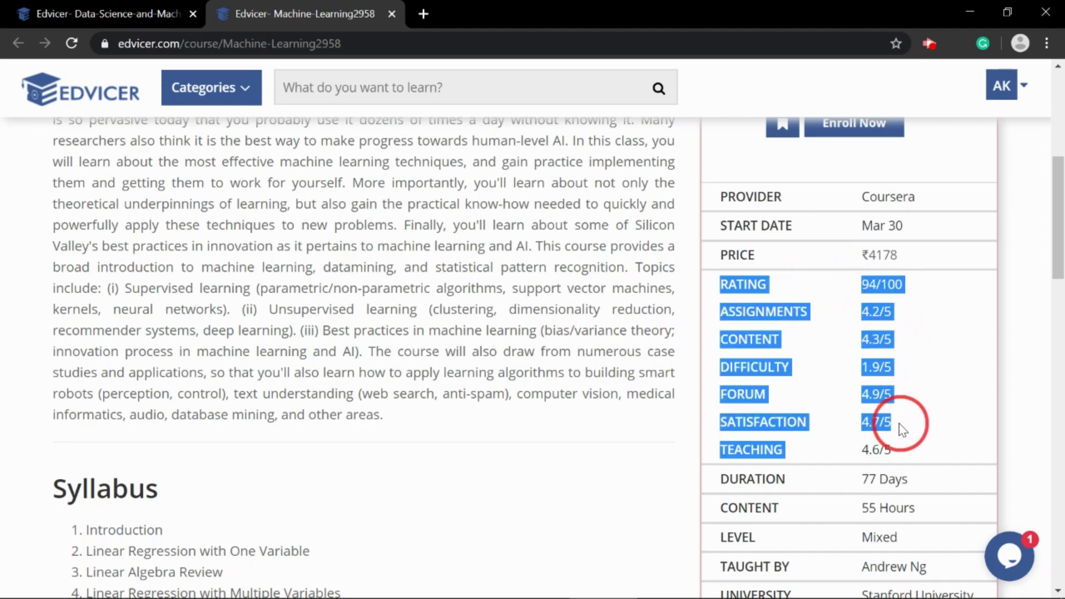
pyautogui.click(1001, 412)
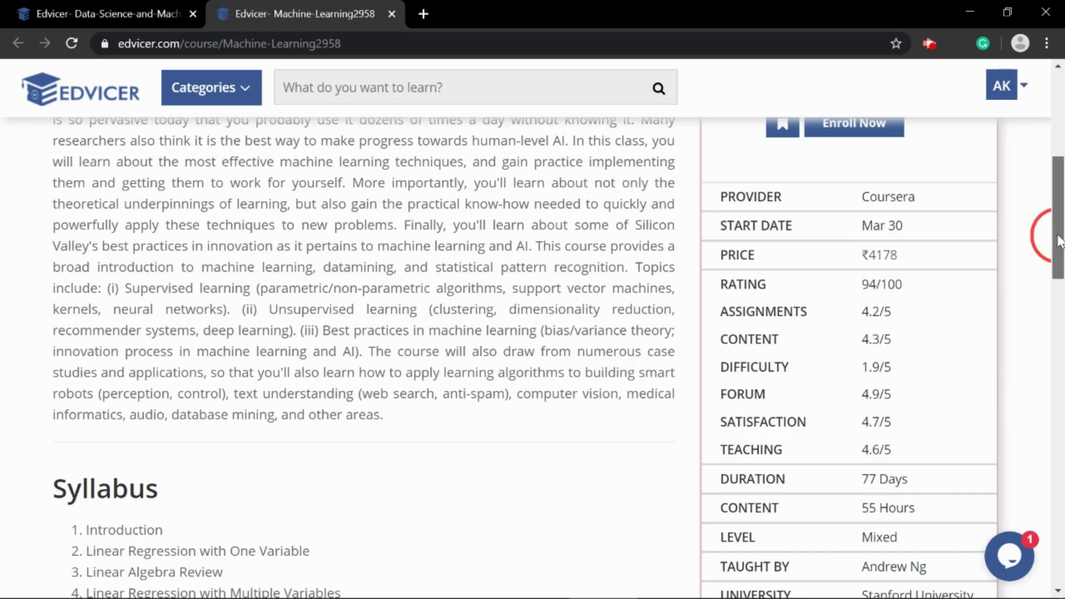
pyautogui.moveTo(1059, 241)
pyautogui.mouseDown()
pyautogui.moveTo(1062, 301)
pyautogui.moveTo(1061, 204)
pyautogui.mouseUp()
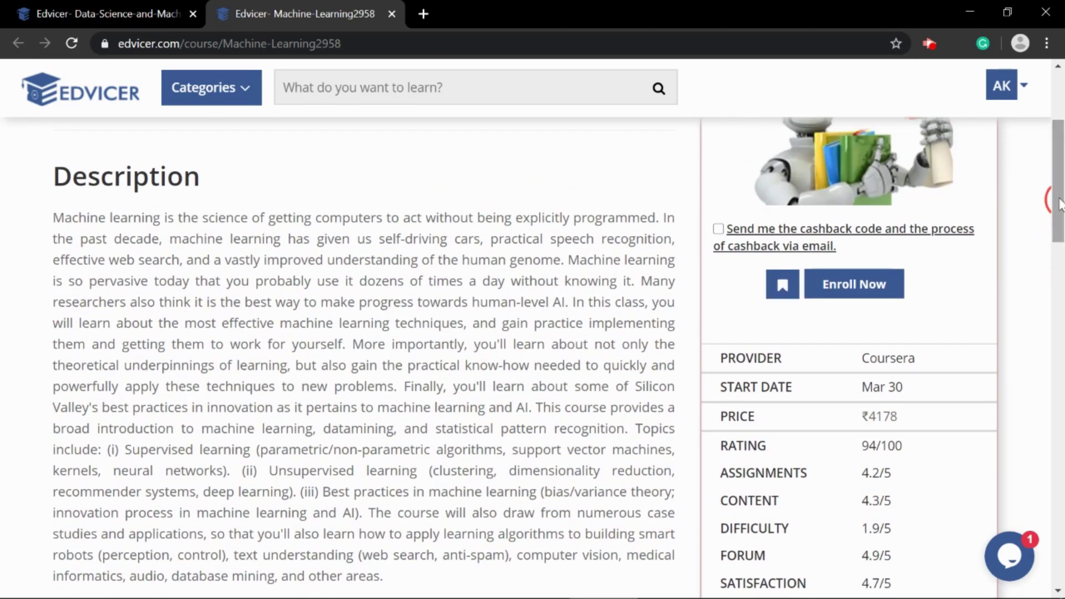
pyautogui.click(900, 283)
pyautogui.moveTo(1060, 94); pyautogui.dragTo(1059, 141)
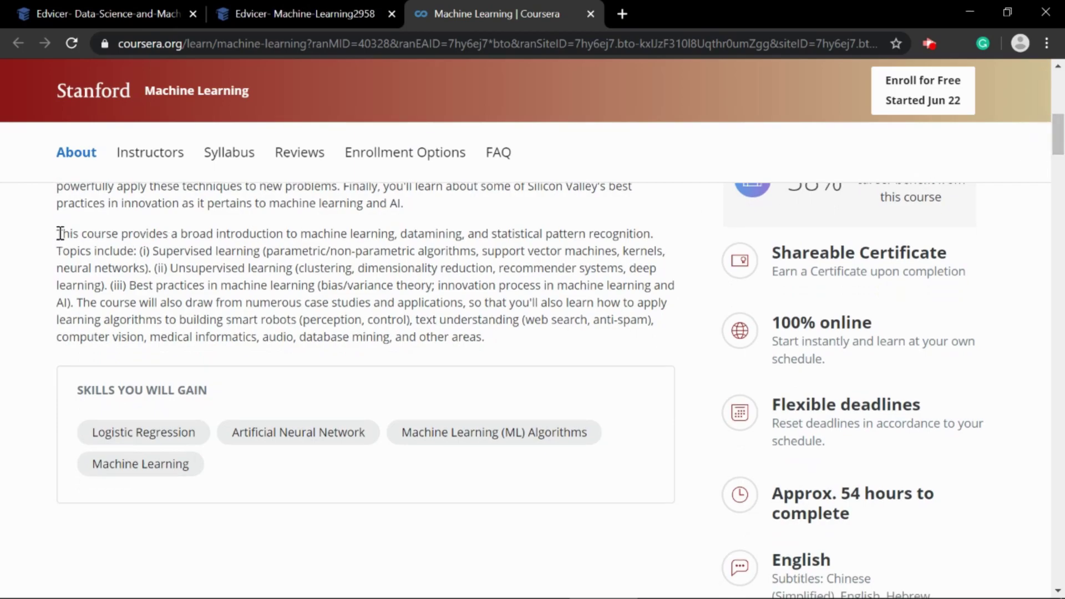
pyautogui.moveTo(75, 233)
pyautogui.mouseDown()
pyautogui.moveTo(492, 244)
pyautogui.moveTo(594, 275)
pyautogui.moveTo(619, 291)
pyautogui.moveTo(645, 335)
pyautogui.mouseUp()
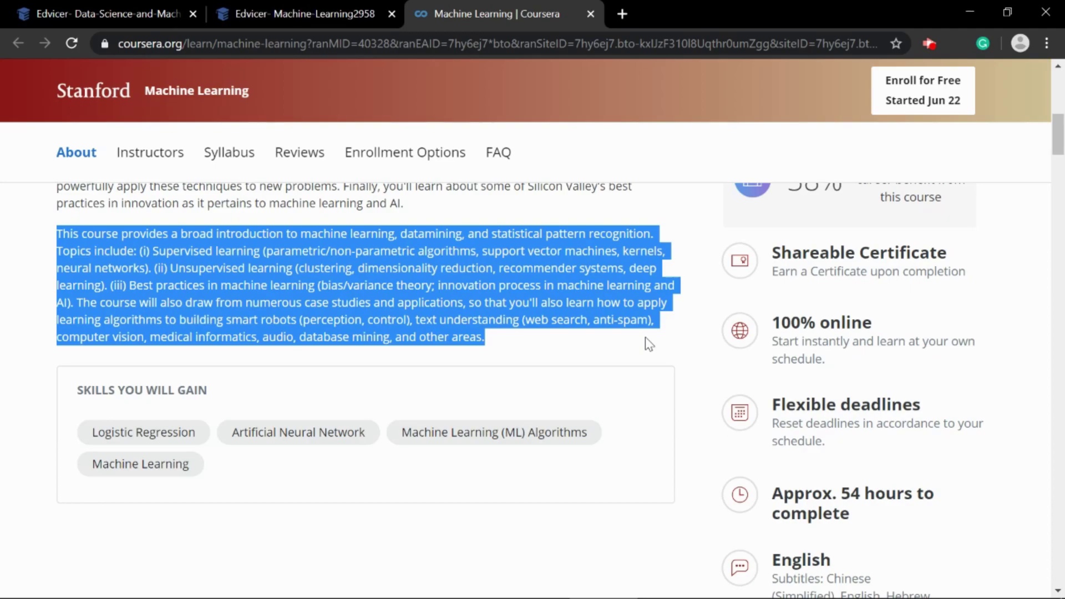
pyautogui.click(646, 338)
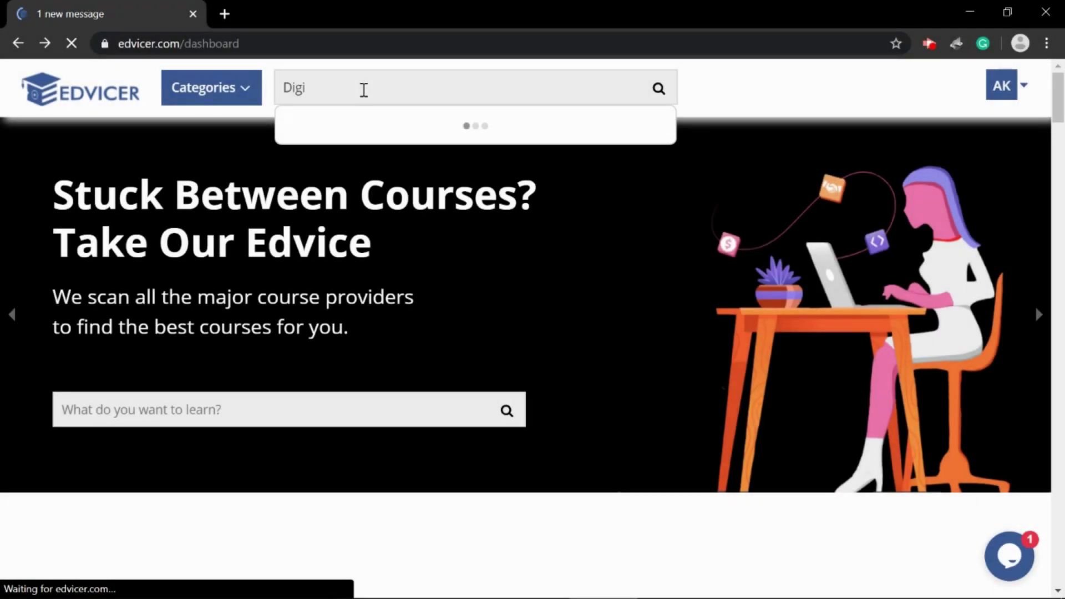
pyautogui.write('ta')
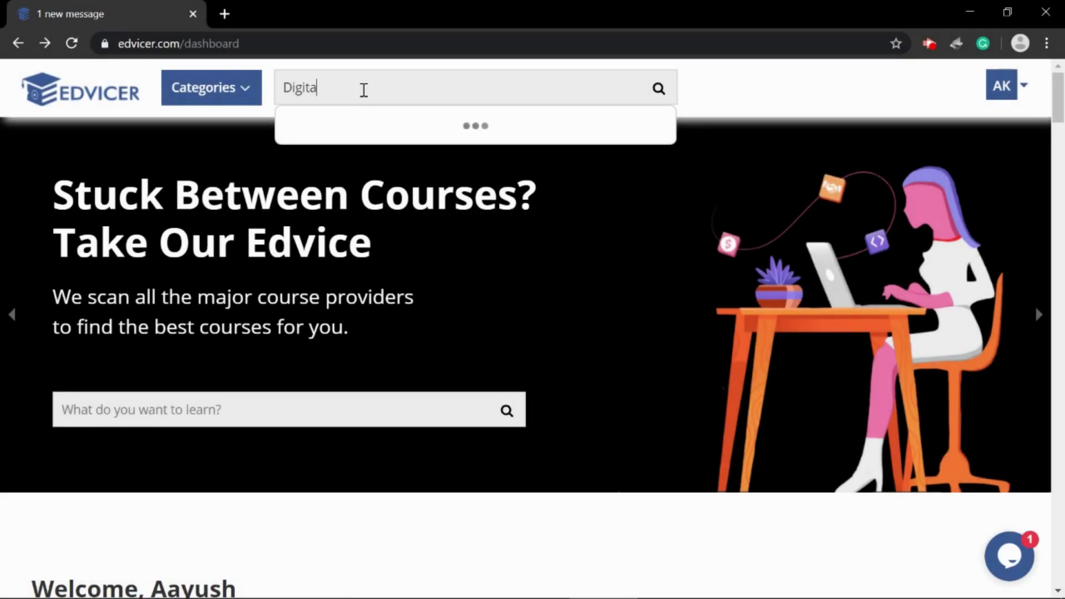
pyautogui.write('l Marketing')
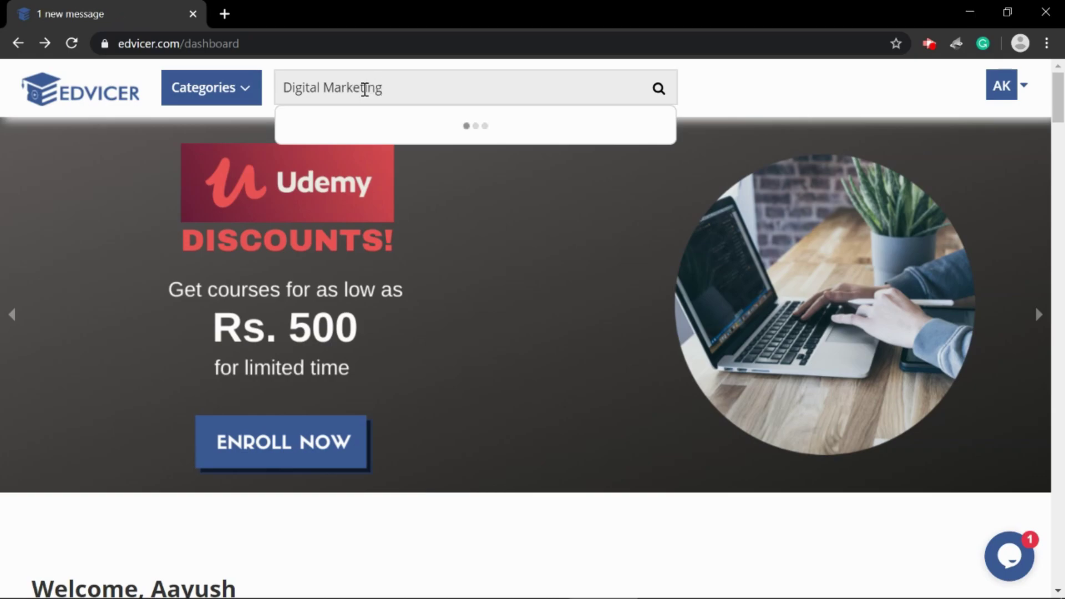
# Submit the 'Digital Marketing' search to list the 2971 matching courses
pyautogui.press('Return')
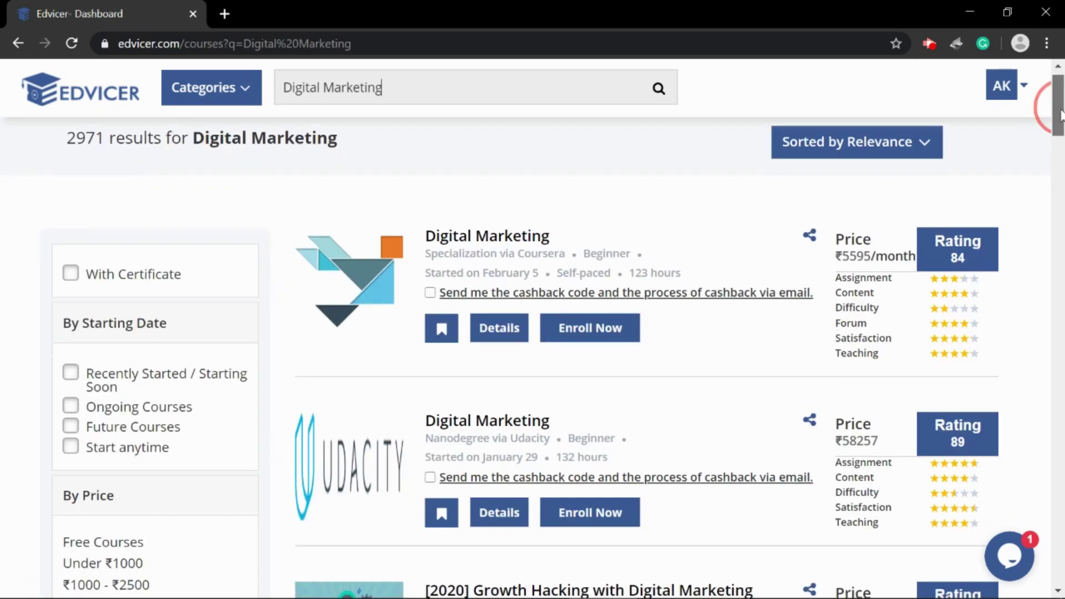
pyautogui.moveTo(1058, 92)
pyautogui.mouseDown()
pyautogui.moveTo(1062, 227)
pyautogui.moveTo(1035, 428)
pyautogui.mouseUp()
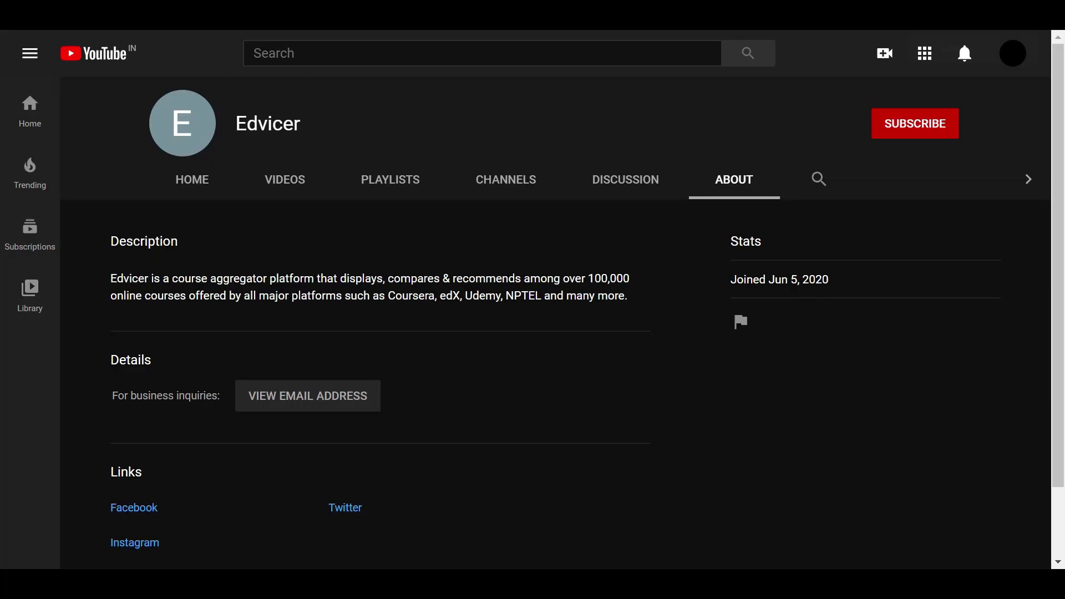